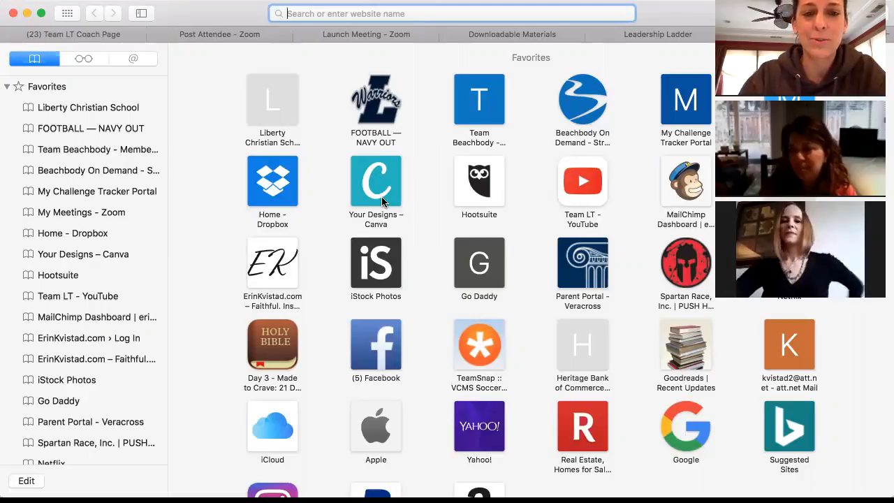
Step: Open Canva from the favorites and browse design types down to Social Media & Email Headers
click(382, 201)
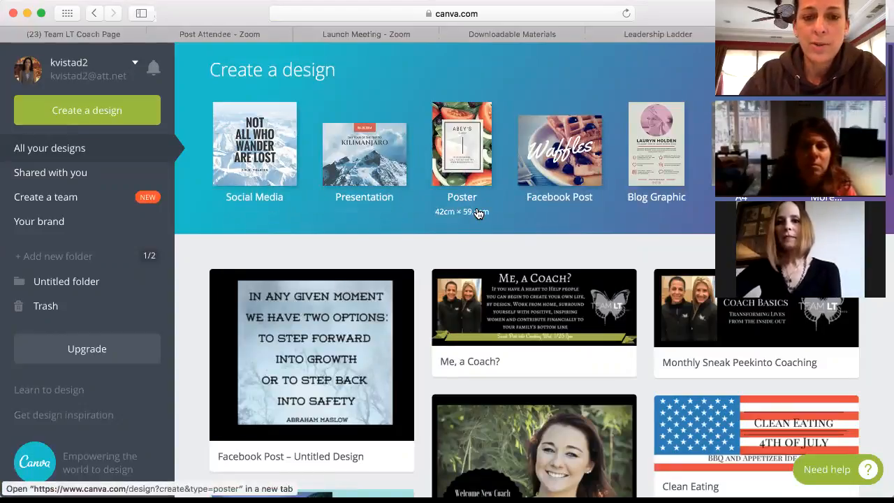
click(138, 113)
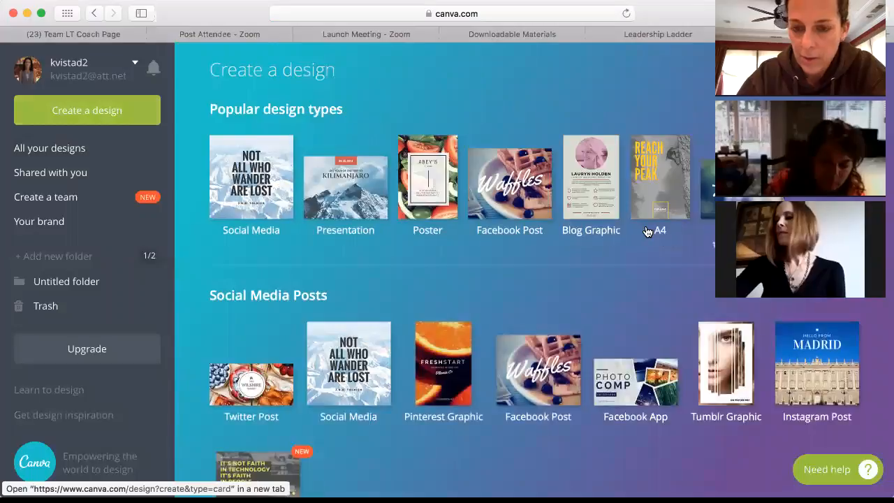
scroll(607, 280, down, 2)
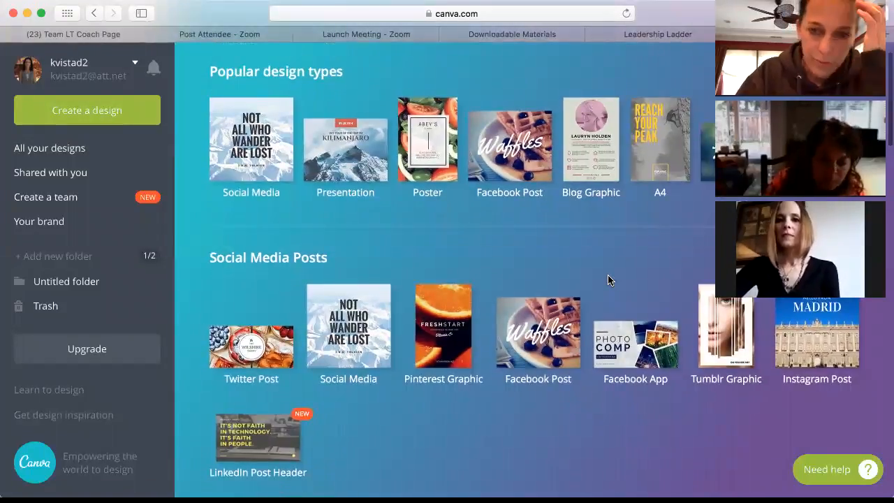
scroll(607, 280, down, 2)
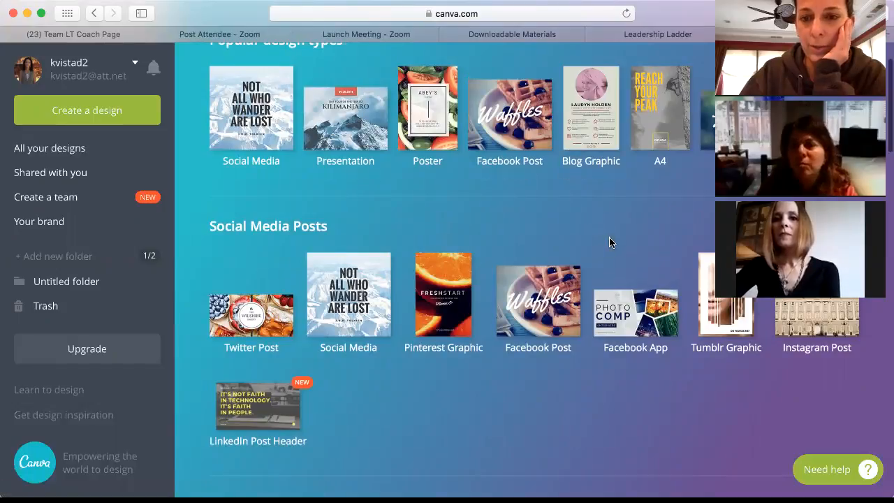
scroll(610, 242, down, 2)
scroll(609, 241, up, 1)
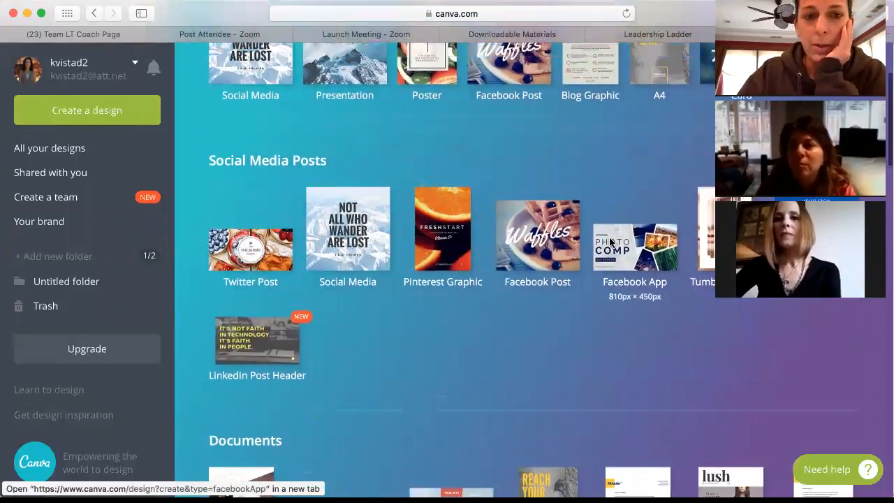
scroll(610, 241, down, 2)
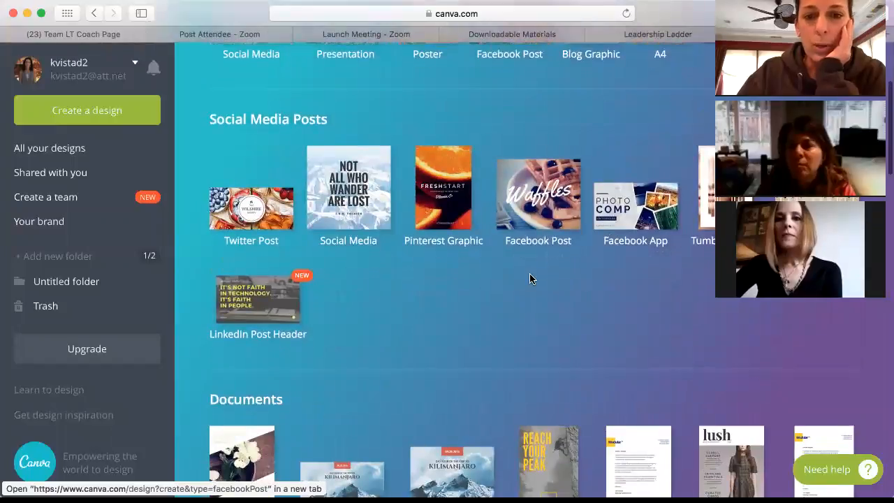
scroll(529, 278, down, 4)
scroll(531, 279, down, 5)
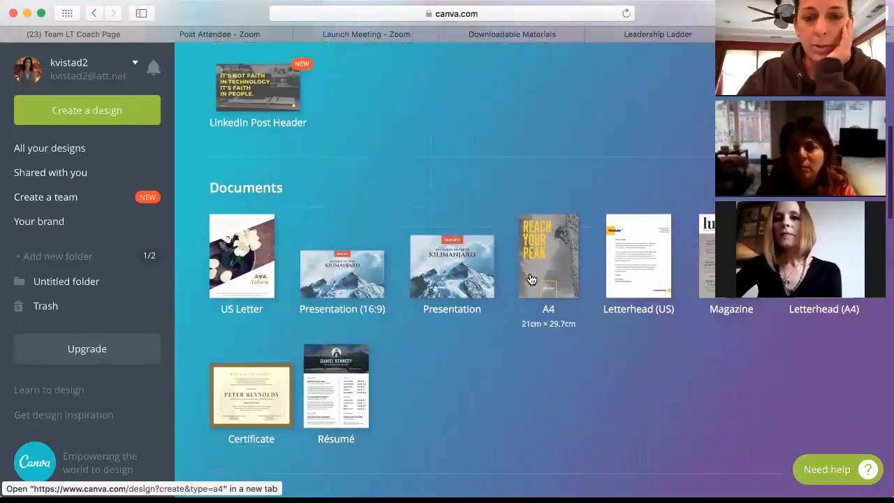
scroll(531, 280, down, 3)
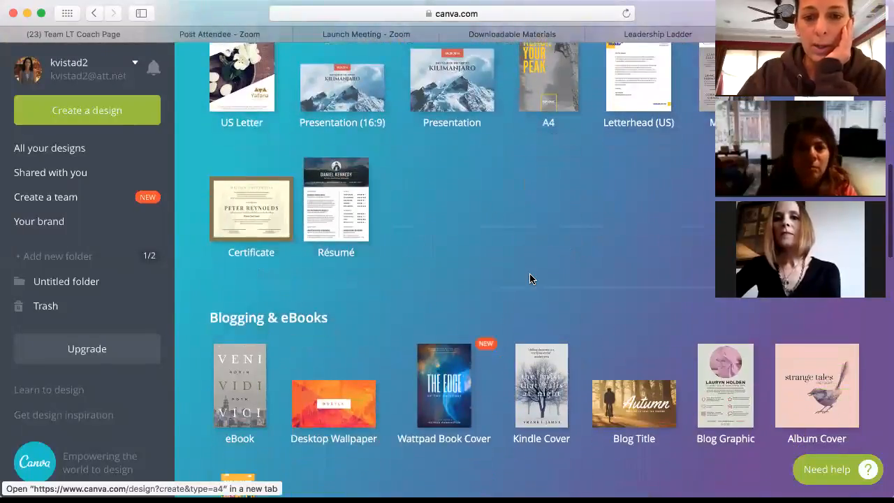
scroll(531, 279, down, 8)
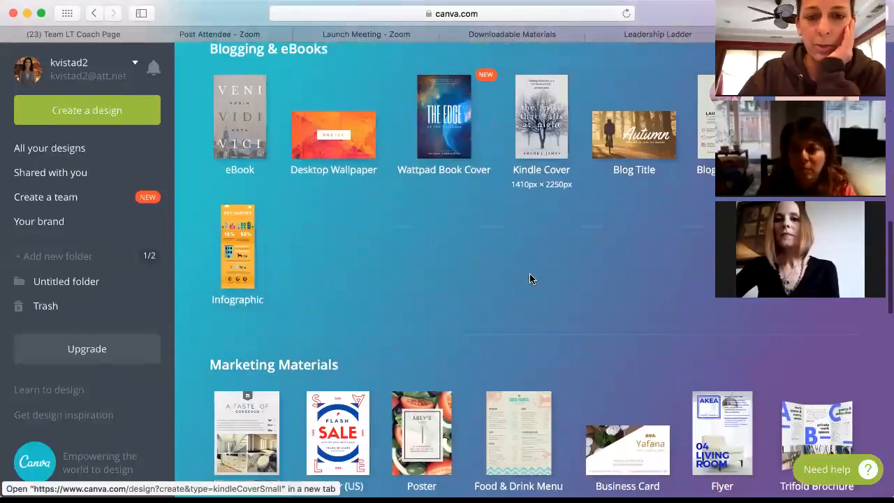
scroll(529, 276, down, 7)
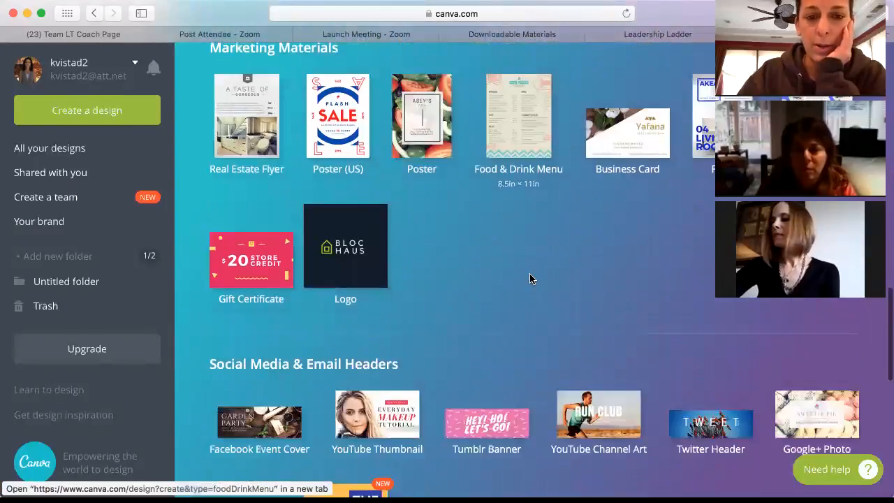
scroll(530, 279, down, 2)
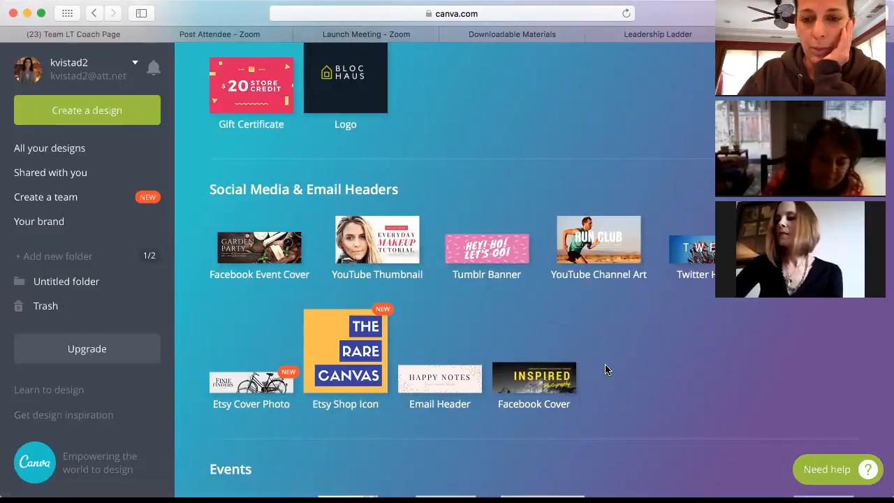
scroll(605, 369, down, 5)
scroll(606, 370, down, 1)
scroll(606, 369, up, 3)
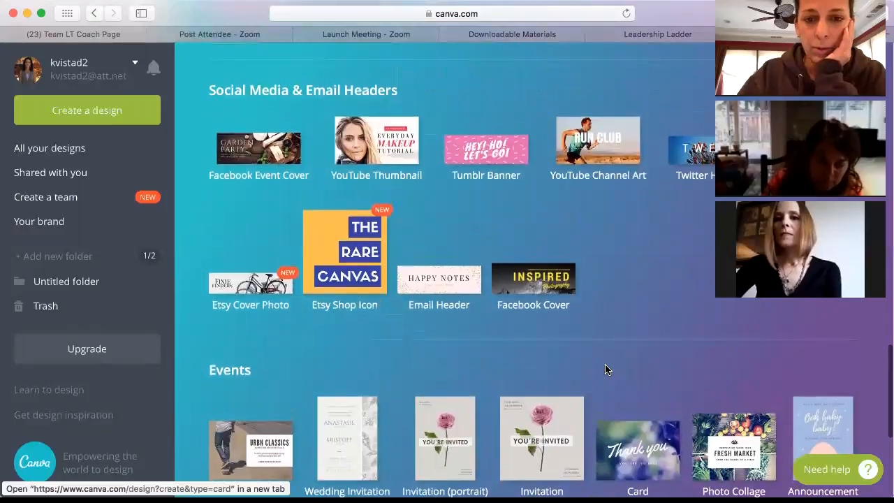
Step: Start a blank Facebook Cover design and look through its layout suggestions and uploaded images
click(558, 285)
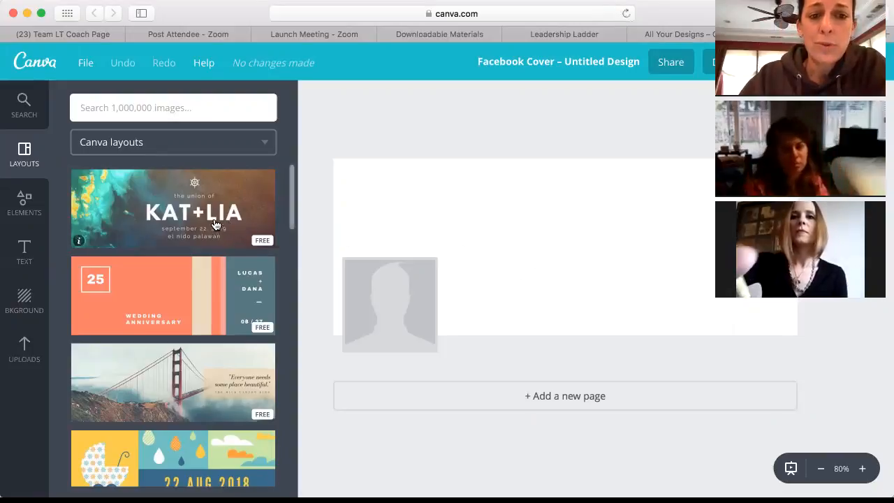
scroll(184, 322, down, 5)
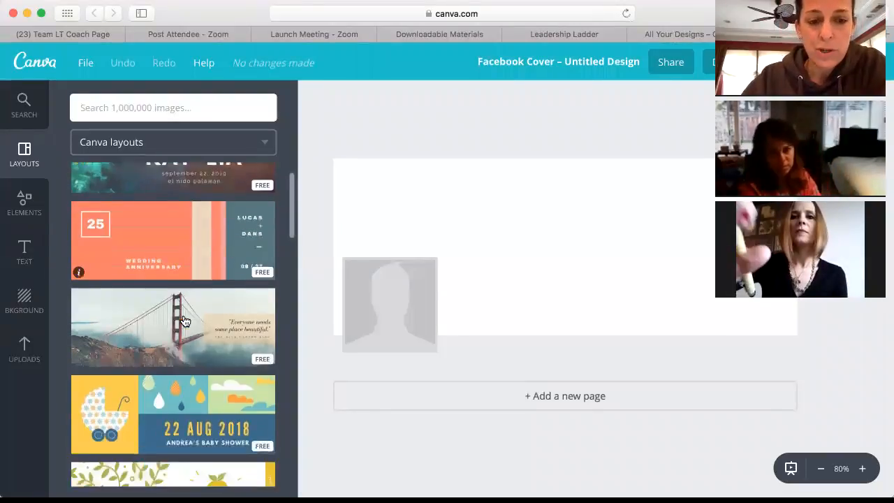
scroll(185, 321, down, 2)
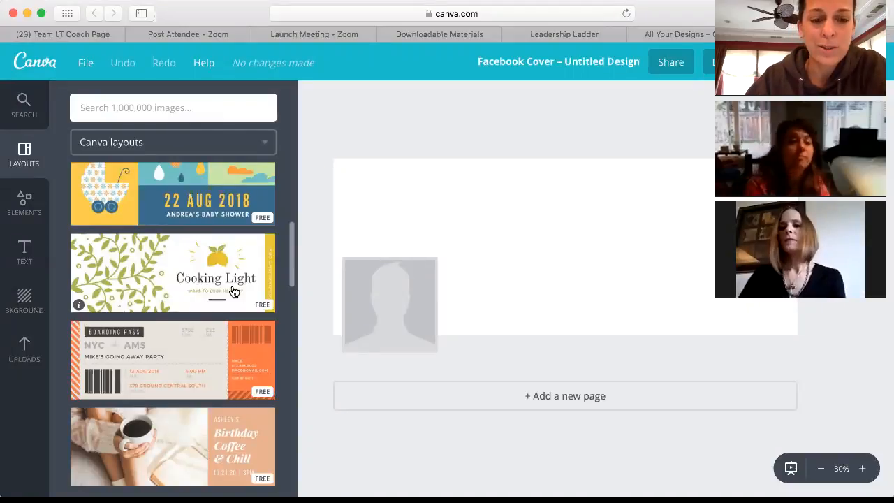
scroll(234, 292, down, 4)
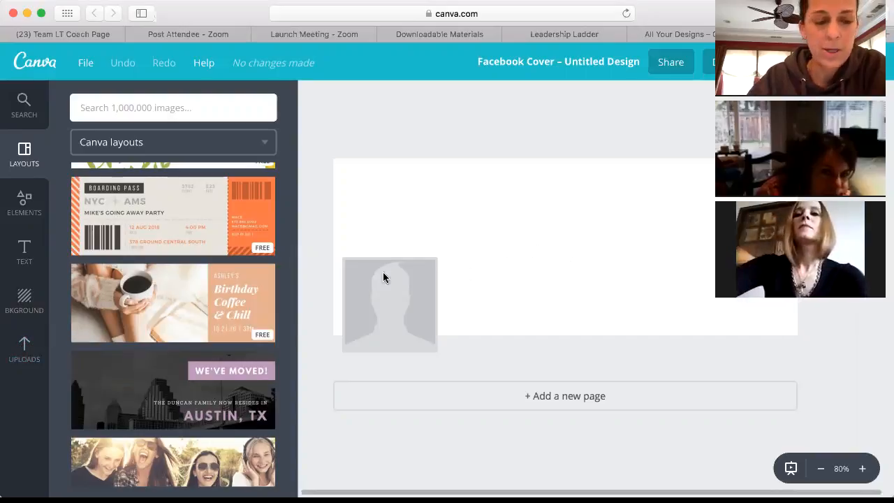
click(23, 350)
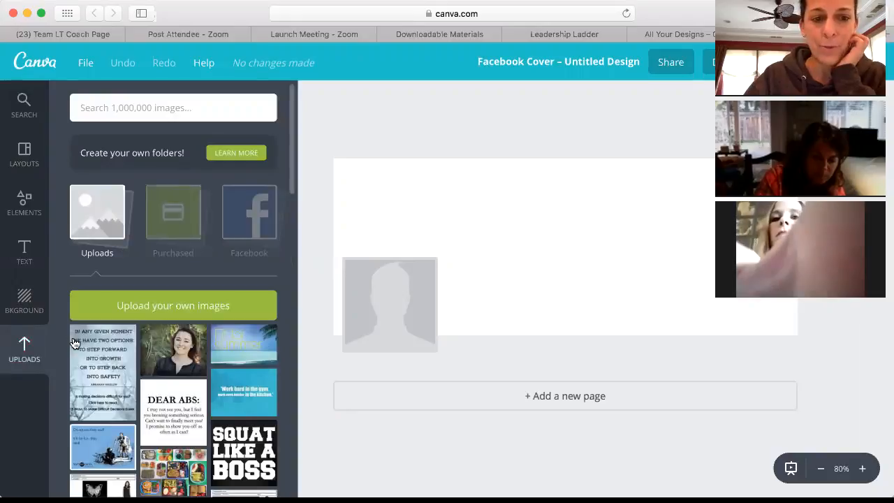
Step: Upload the 'I want to inspire people' quote JPG from Downloads and place it on the cover
click(159, 309)
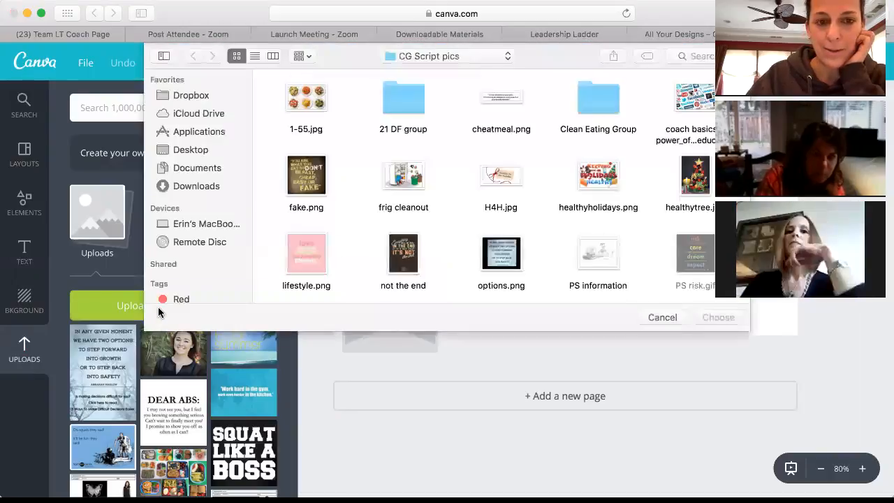
click(197, 186)
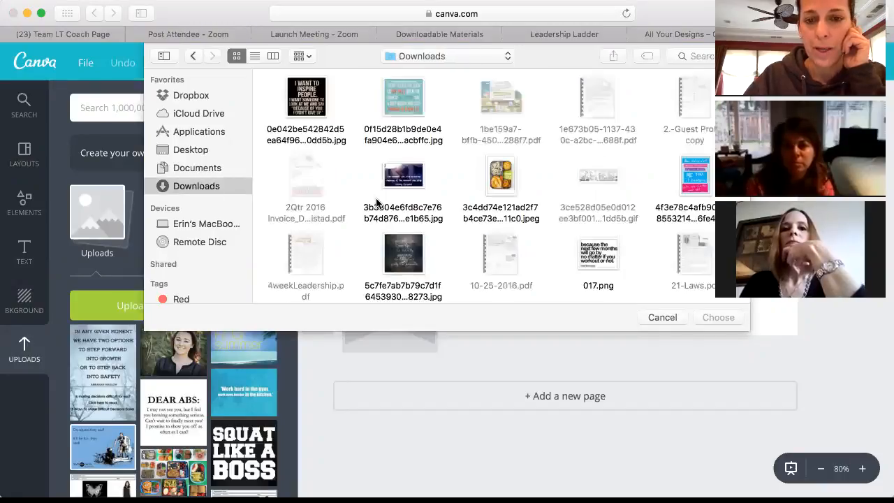
click(316, 106)
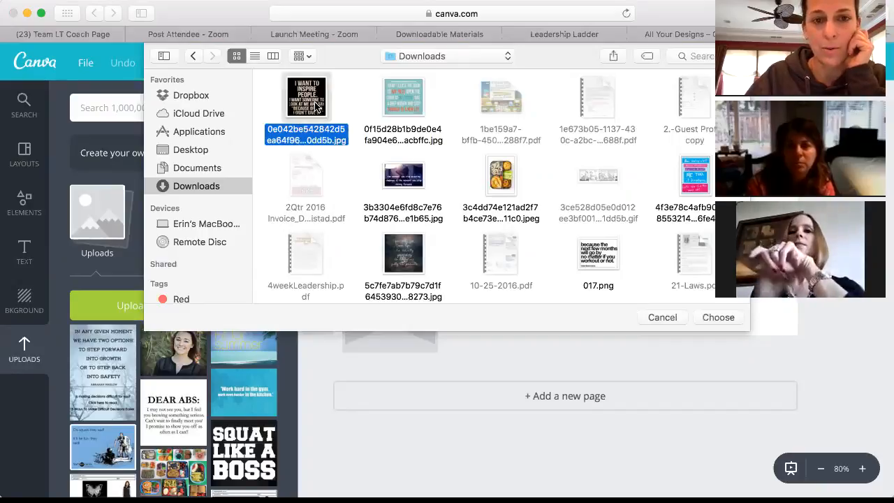
click(707, 319)
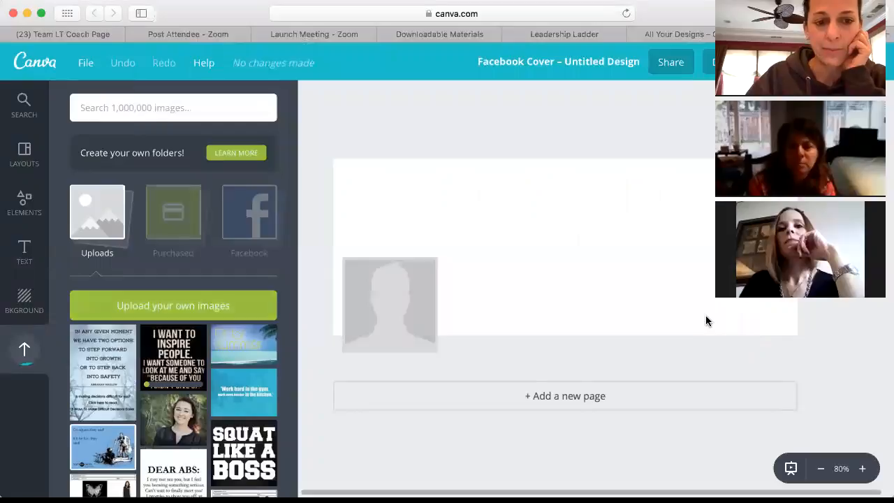
click(186, 349)
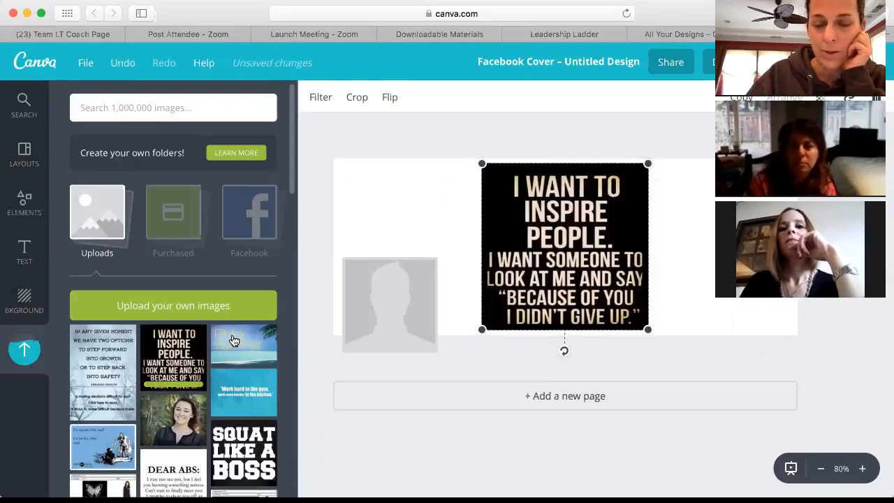
Step: Enlarge the quote image slightly and move it flush against the cover's left edge
drag(558, 248, 456, 249)
mouse_move(438, 250)
mouse_down()
mouse_move(410, 250)
mouse_move(445, 254)
mouse_up()
drag(549, 166, 563, 153)
drag(521, 286, 481, 290)
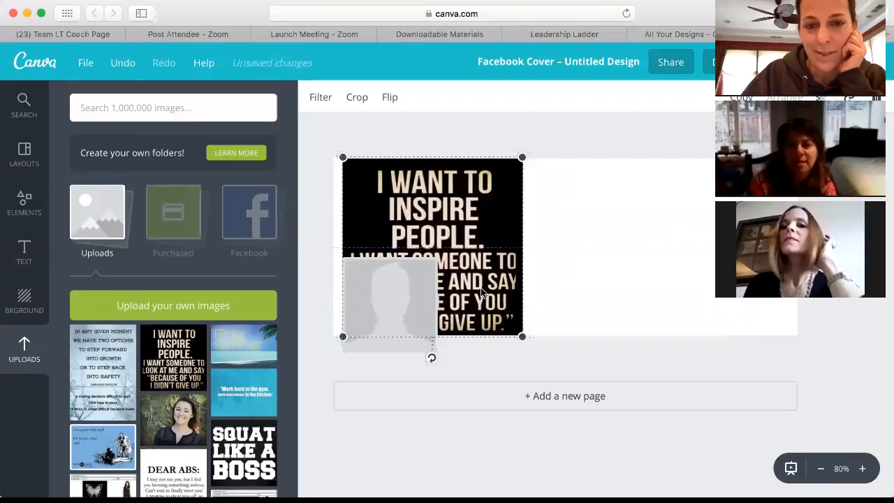
click(551, 146)
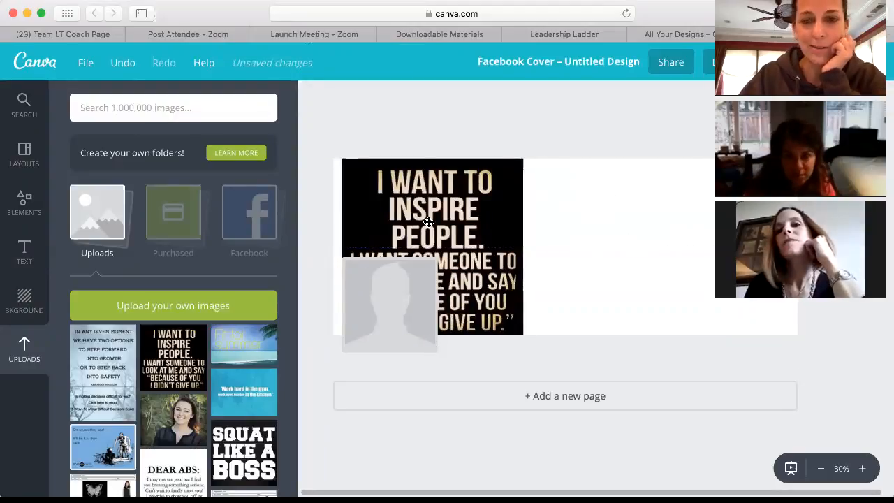
click(47, 306)
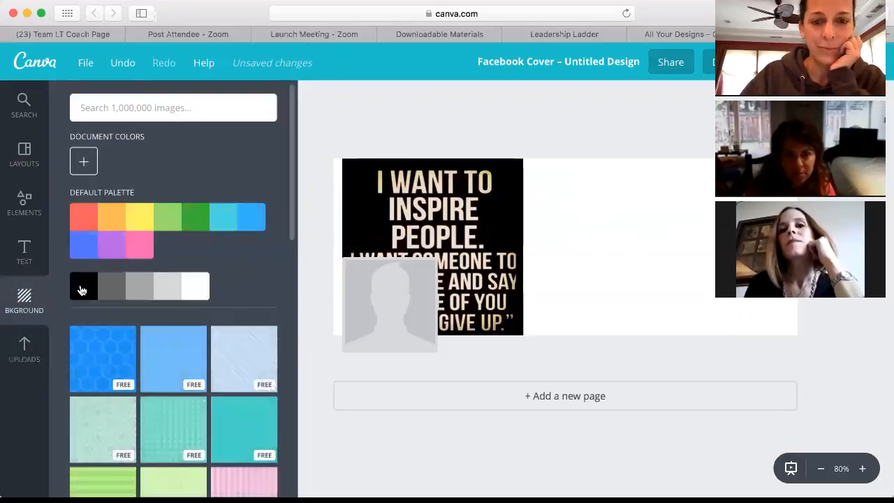
Step: Try a blue hexagon pattern background, then settle on a solid black cover background
click(81, 289)
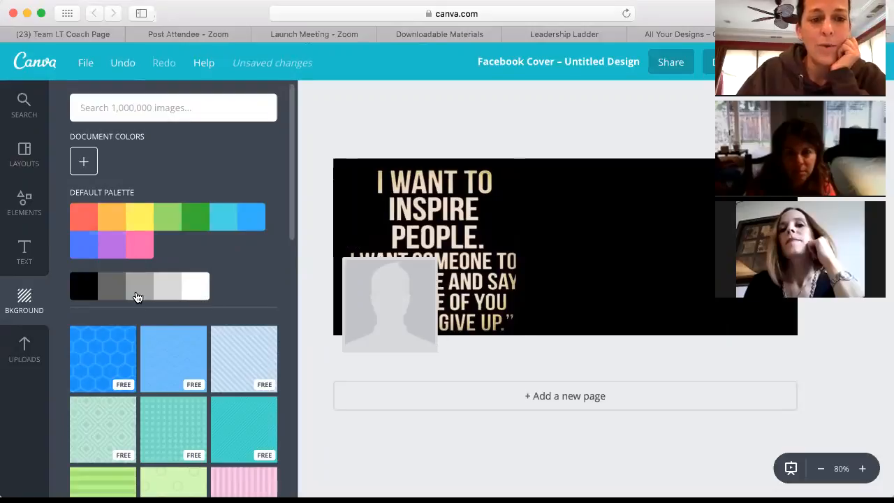
click(130, 383)
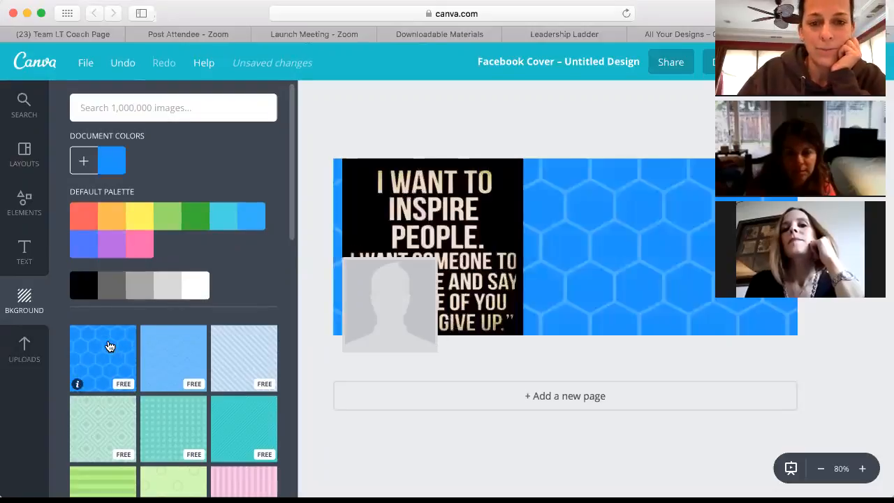
scroll(185, 364, down, 3)
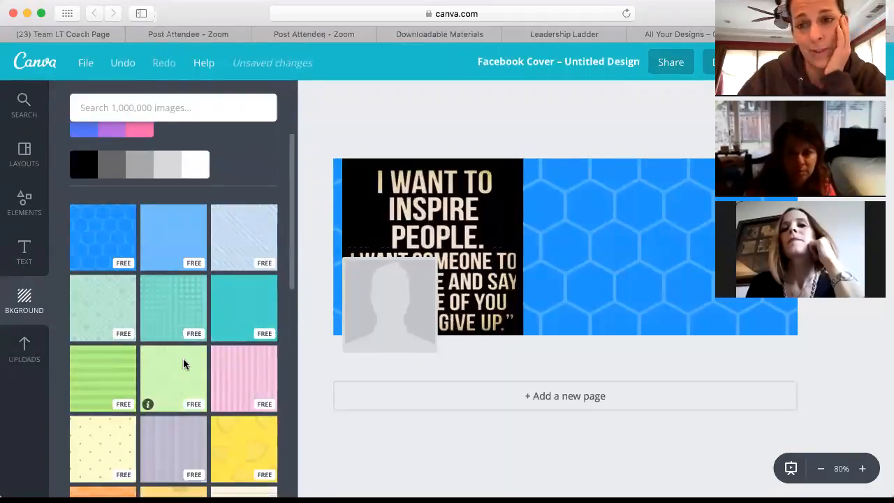
scroll(183, 364, down, 1)
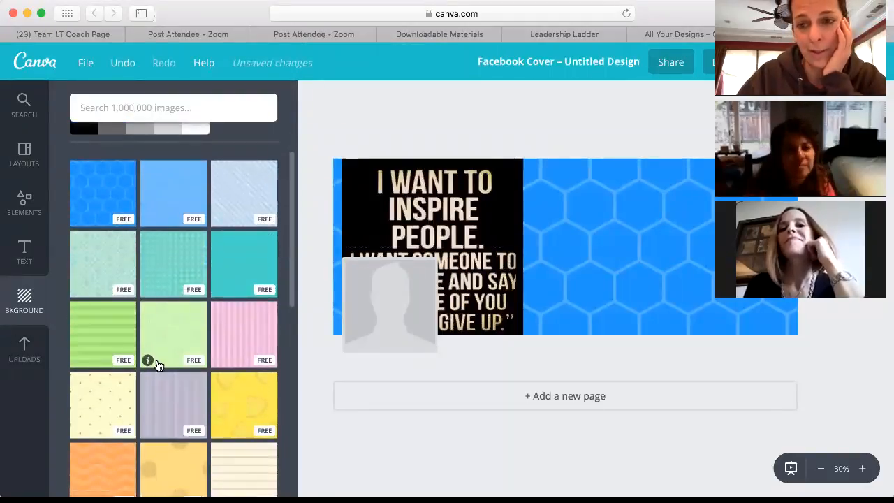
click(40, 304)
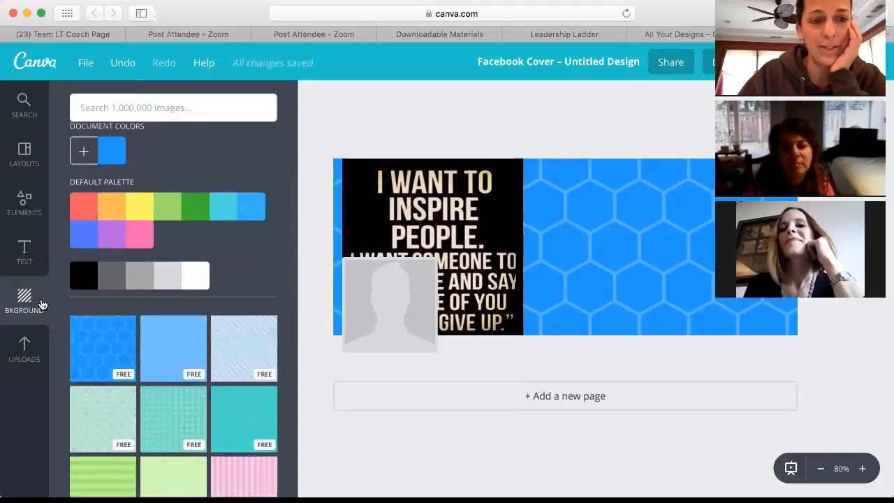
click(79, 293)
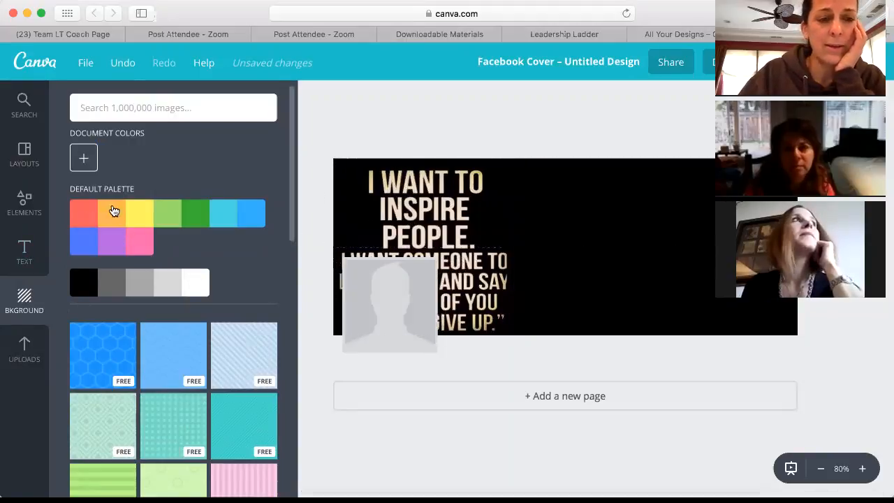
Step: Add a heading text box, clear its placeholder text, and move it to the cover's upper right
click(25, 251)
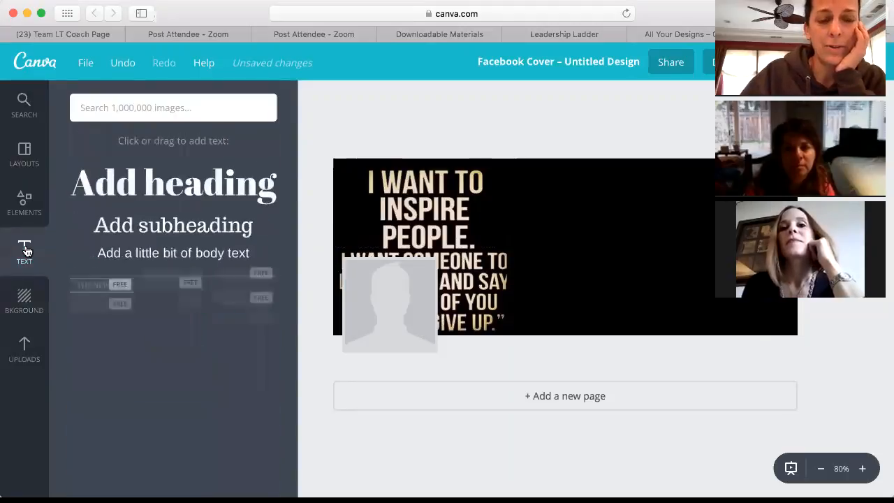
click(159, 190)
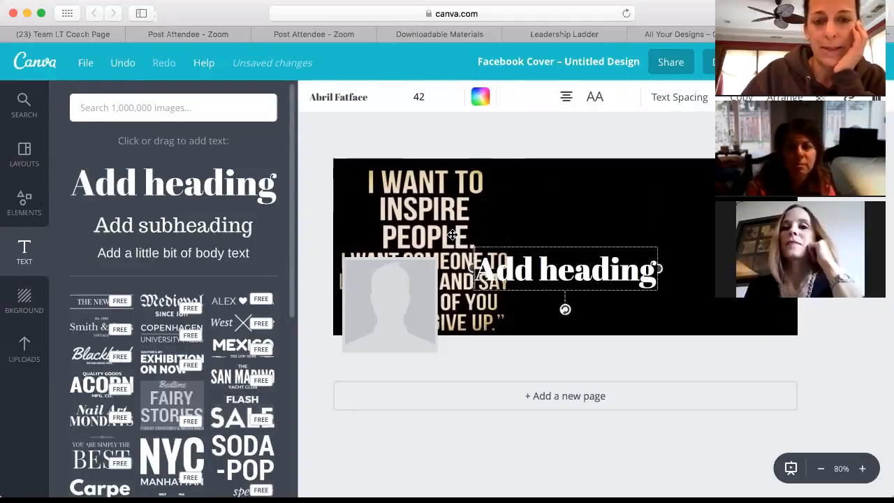
double_click(569, 274)
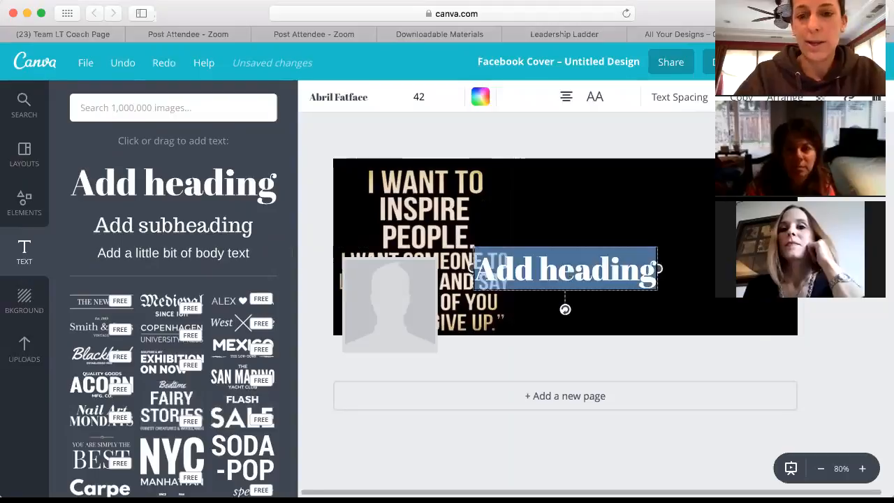
click(568, 273)
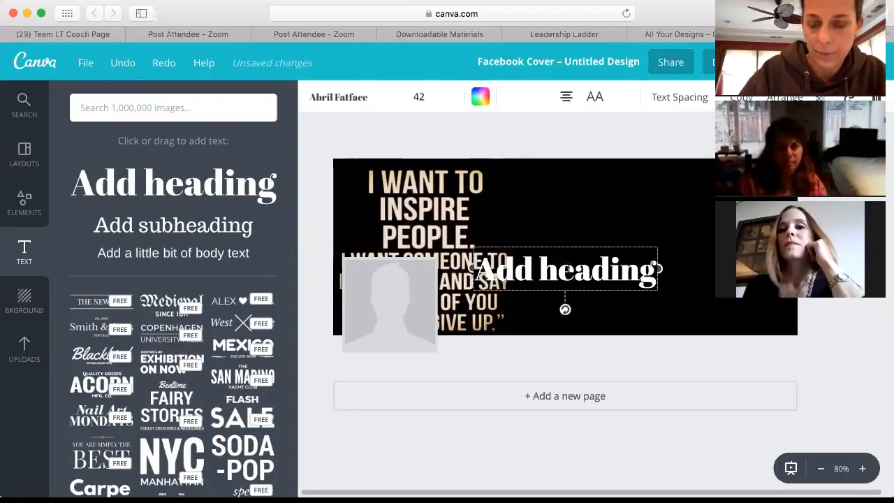
scroll(668, 262, right, 1)
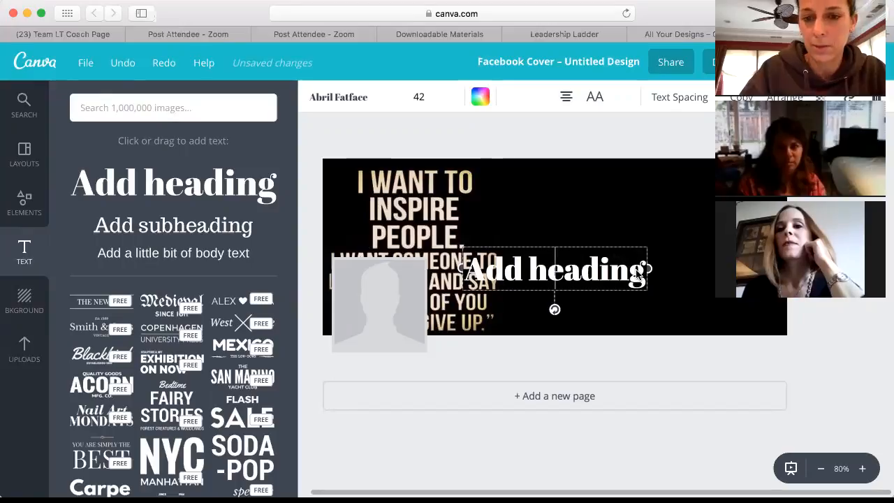
click(604, 273)
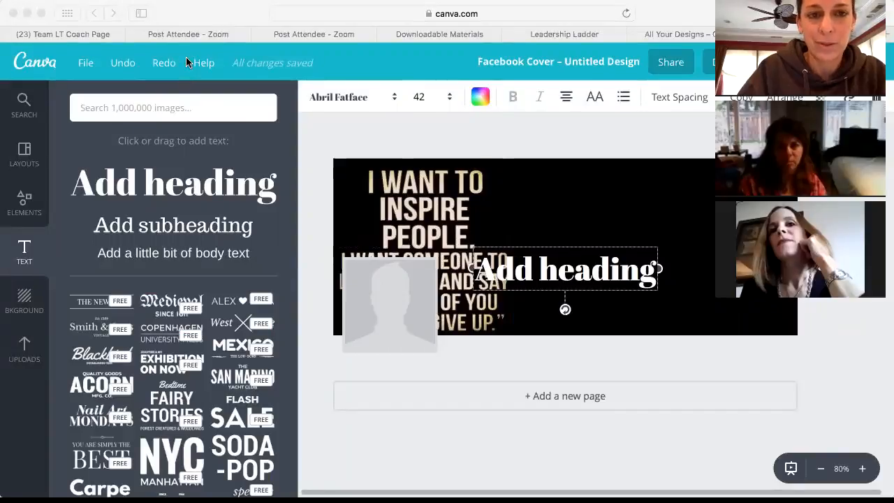
click(548, 273)
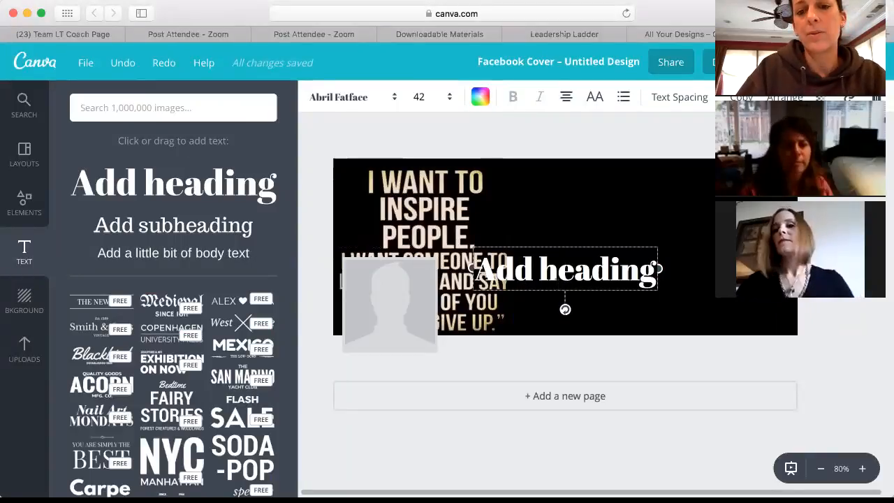
scroll(565, 269, right, 1)
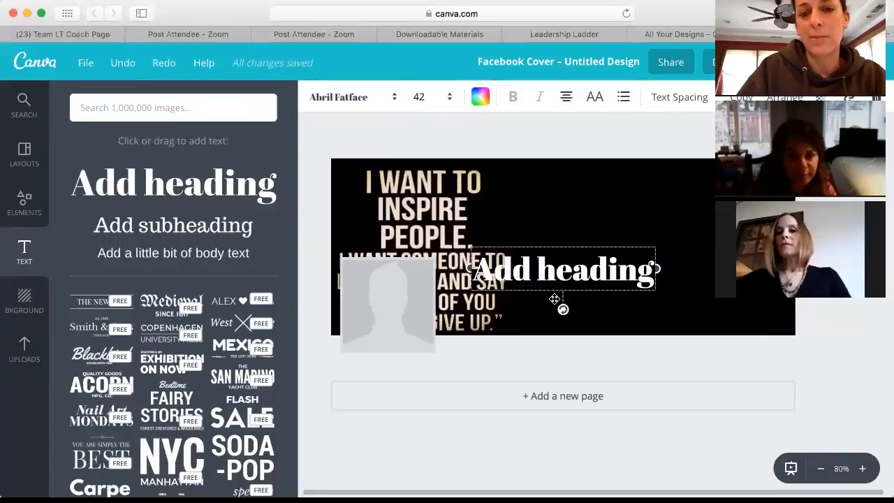
drag(562, 297, 612, 238)
click(606, 269)
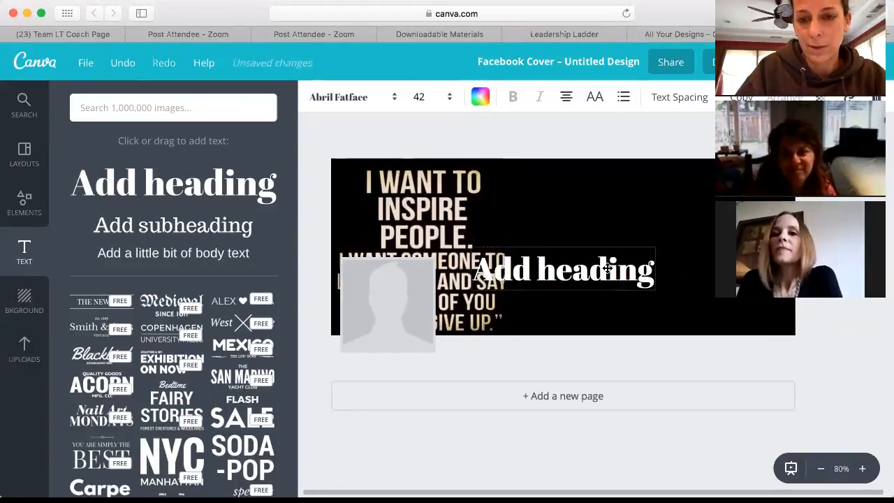
key(BackSpace)
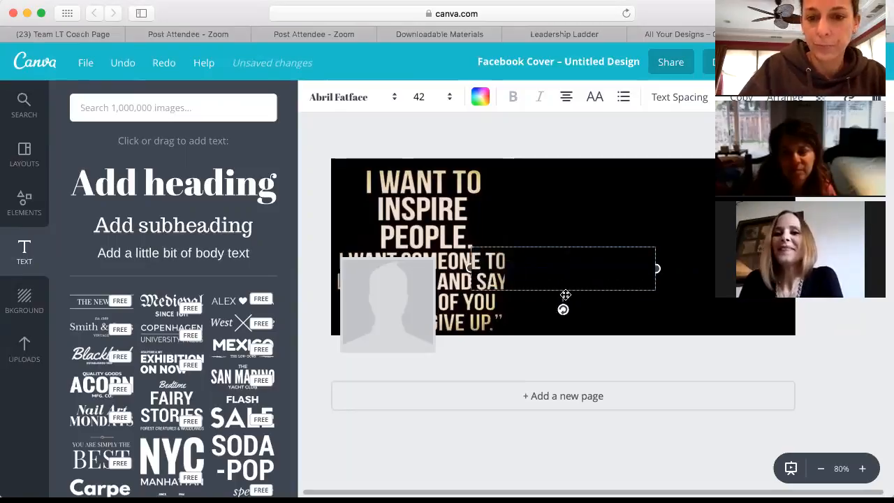
drag(580, 274, 616, 232)
Step: Make the heading read 'Challenge Group' in Alegreya Small Caps at size 36
text(C)
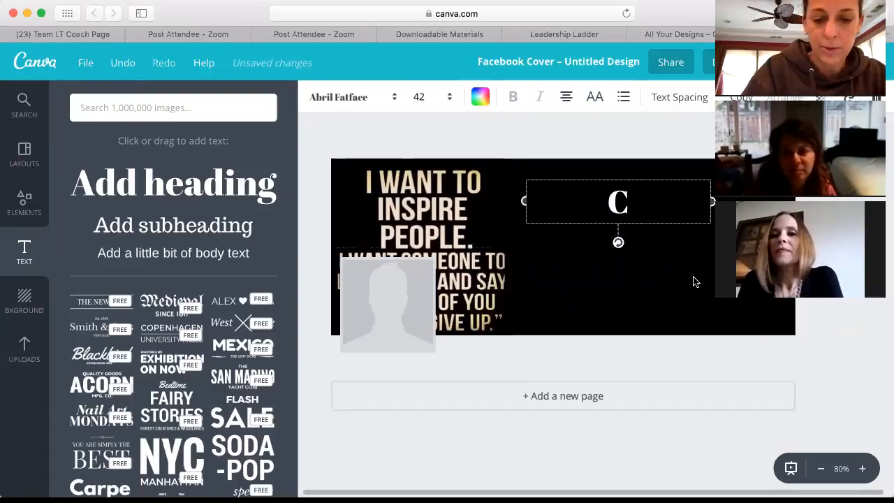
text(halleng)
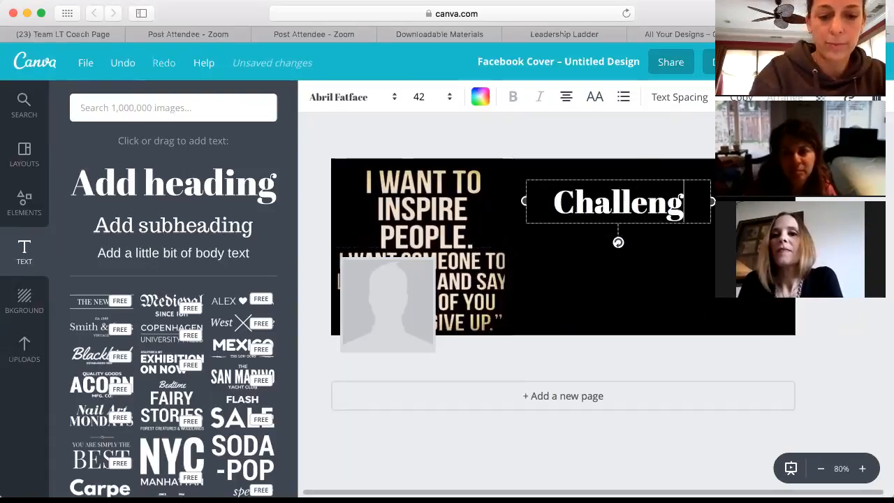
text(e Group)
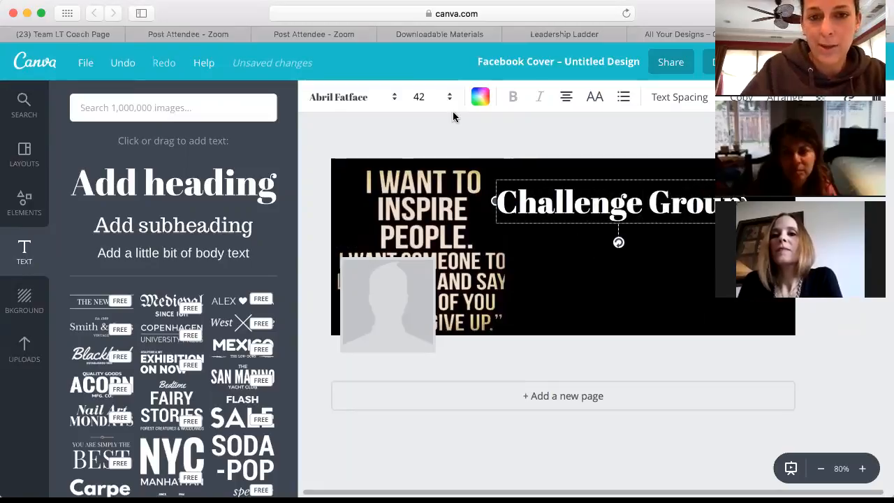
click(419, 97)
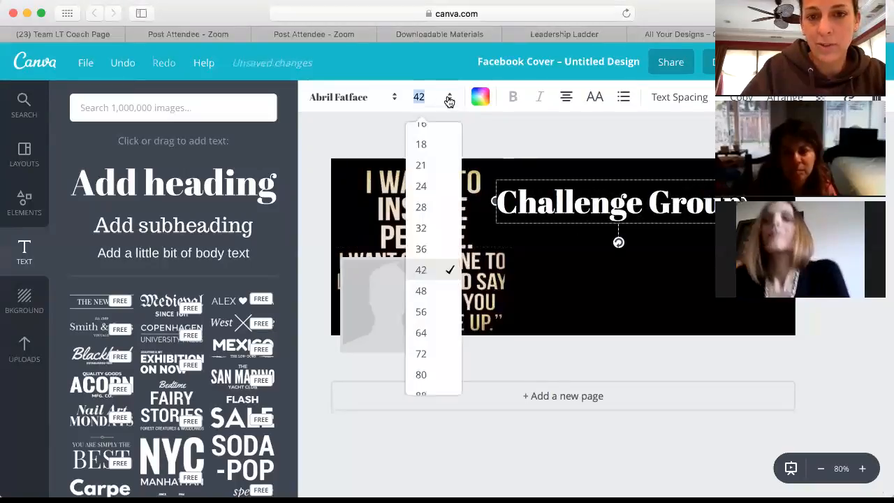
click(422, 249)
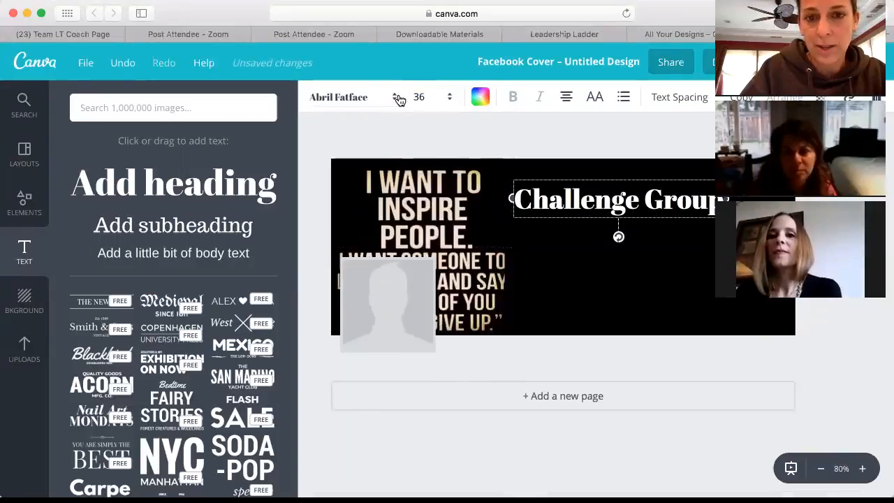
click(397, 98)
click(344, 239)
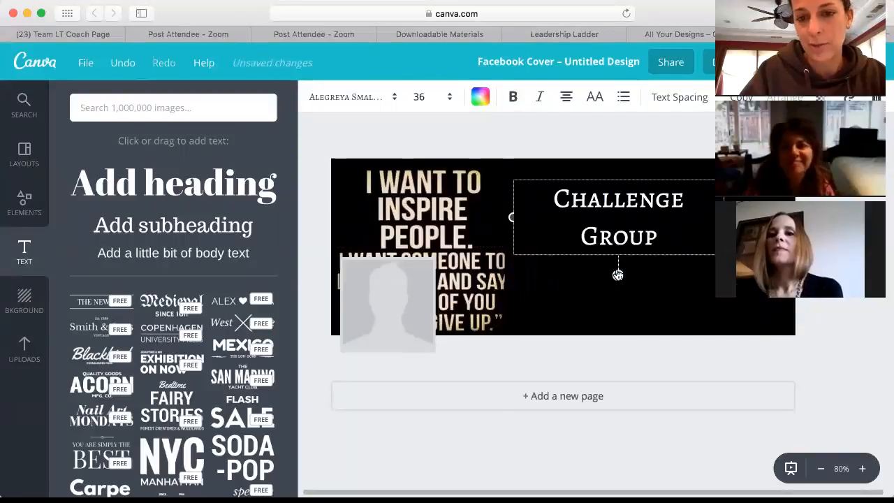
click(169, 231)
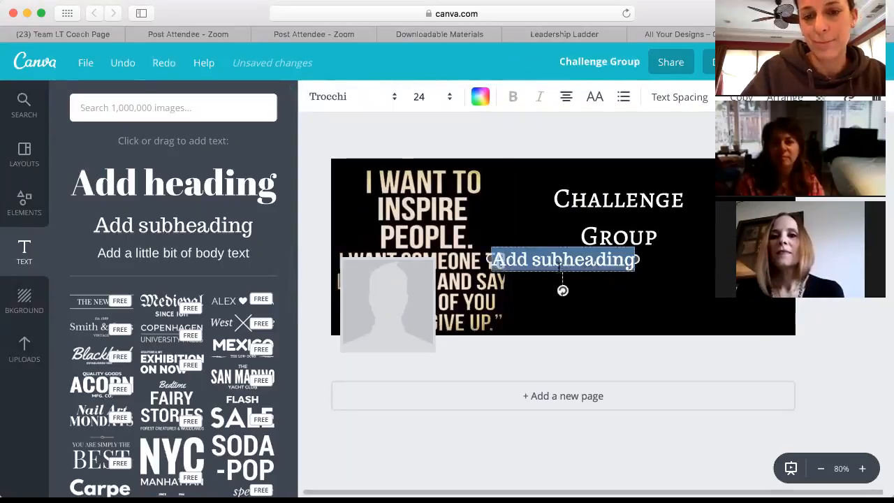
Step: Place the subheading under Challenge Group, change it to 'February', and set it in Times Neue Roman
drag(560, 277, 615, 288)
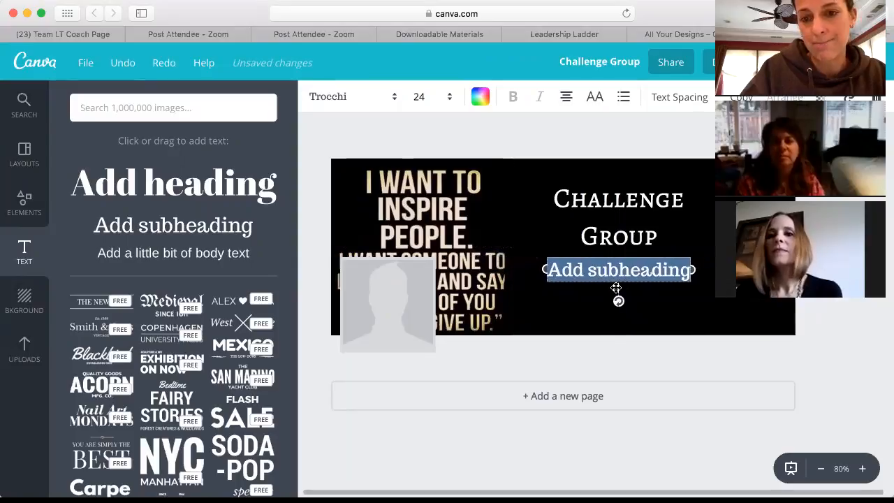
click(642, 273)
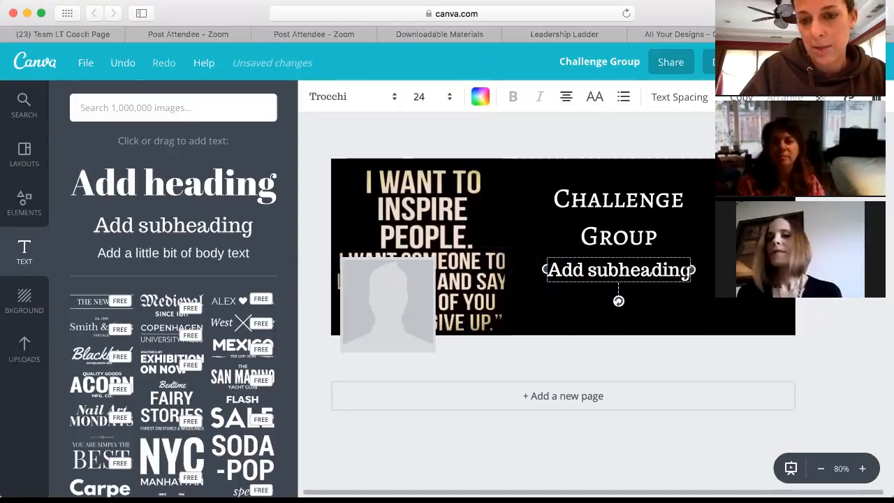
drag(676, 273, 547, 273)
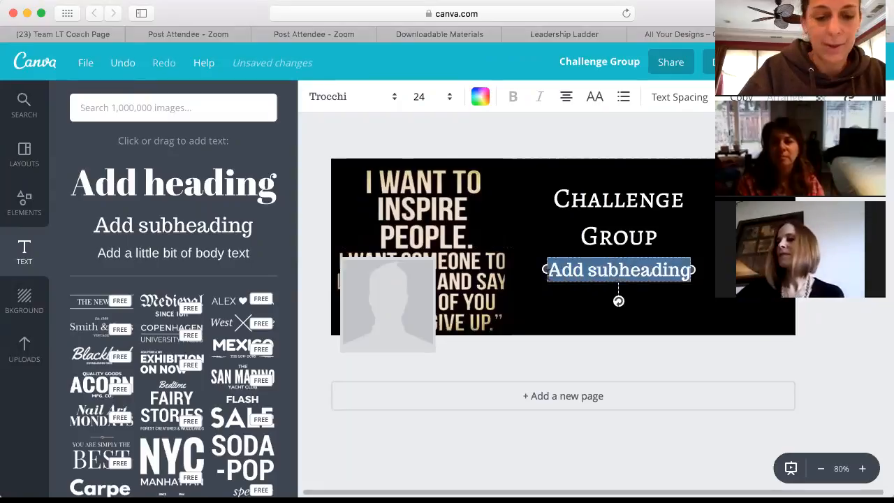
text(February)
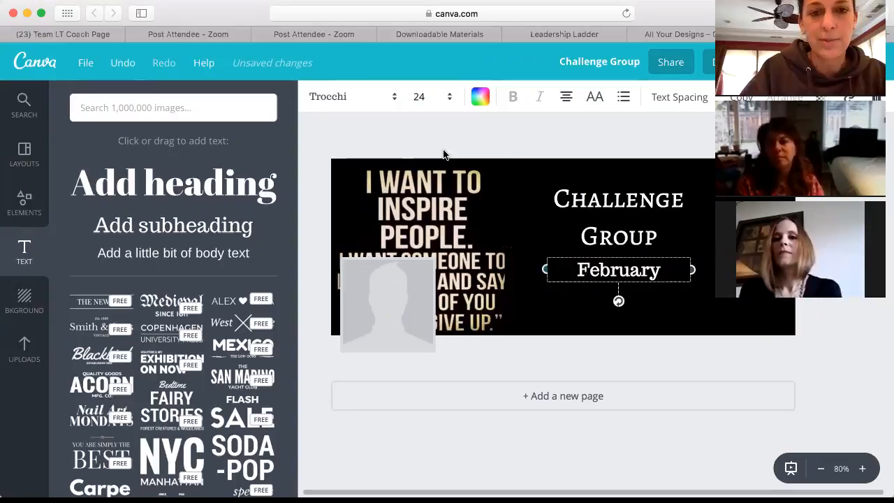
click(387, 99)
click(340, 265)
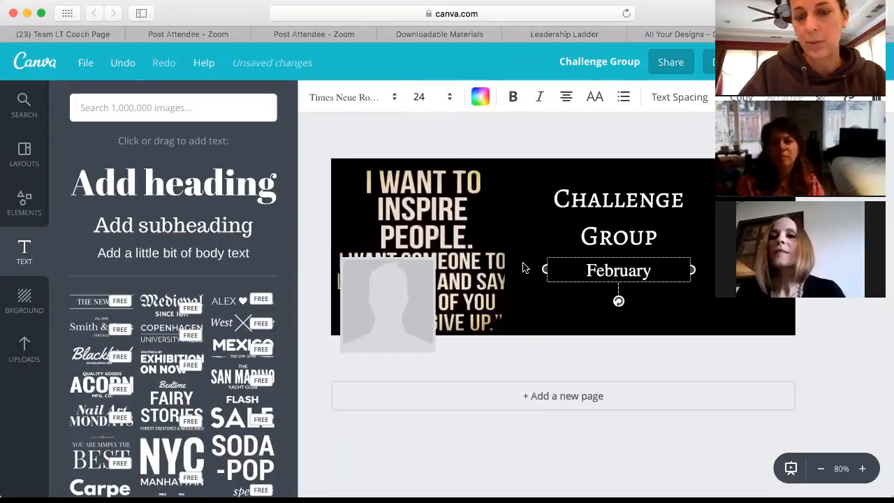
click(664, 319)
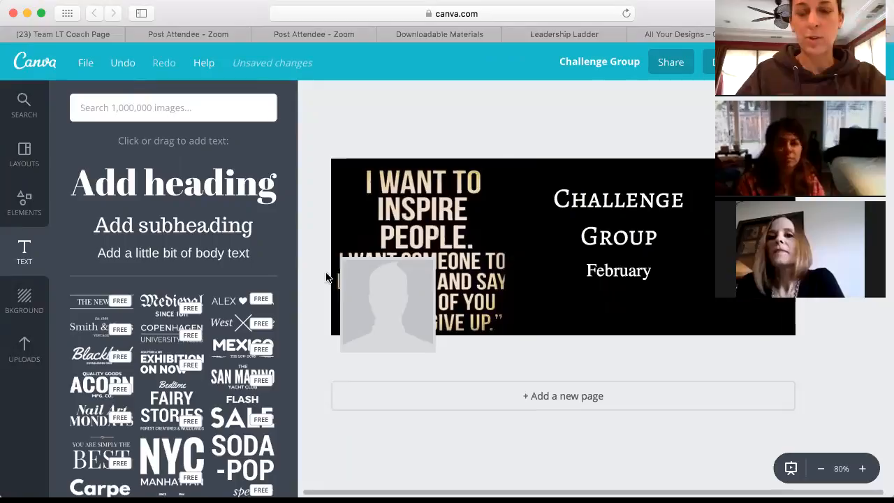
Step: Add a triangle shape, move it to the cover's right side, and color it pink
click(26, 204)
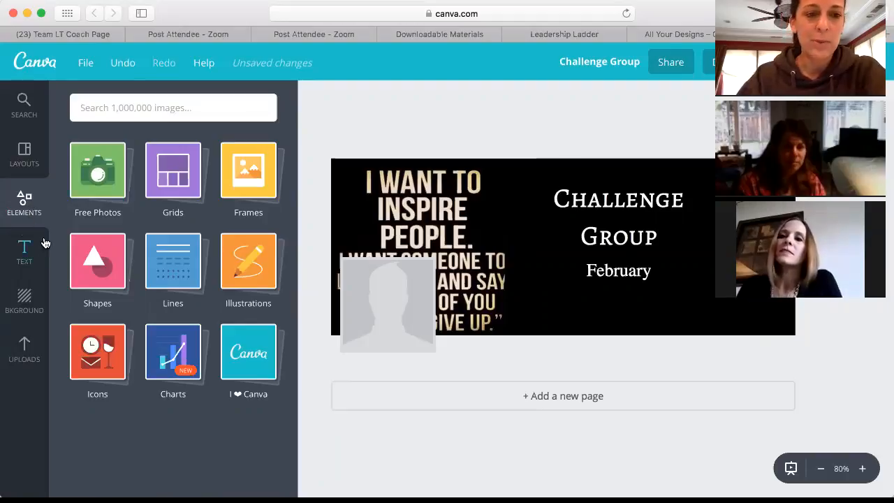
click(95, 258)
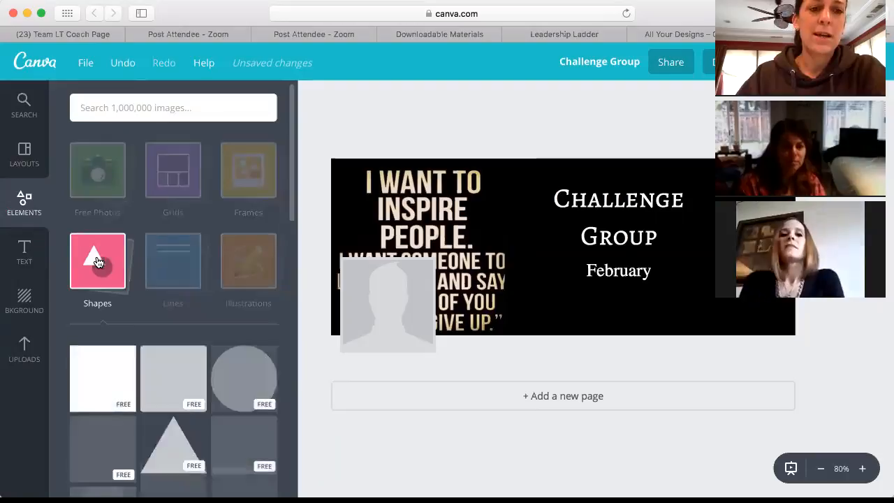
scroll(99, 262, down, 1)
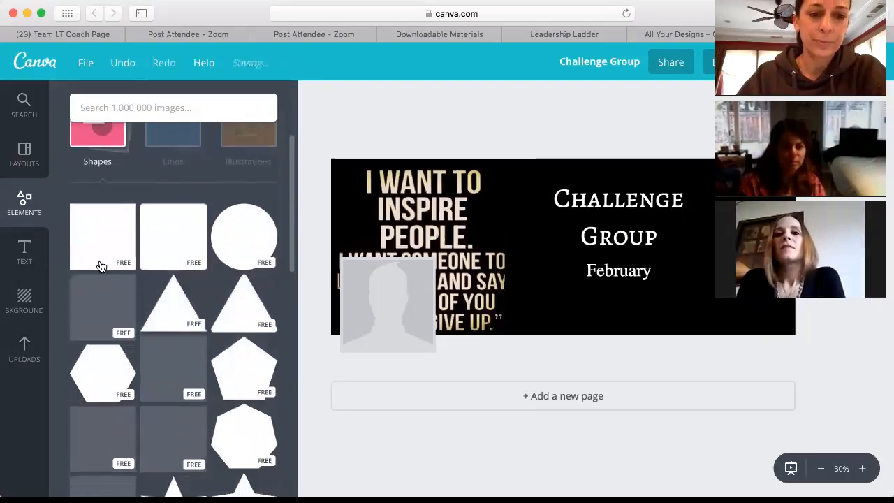
click(172, 309)
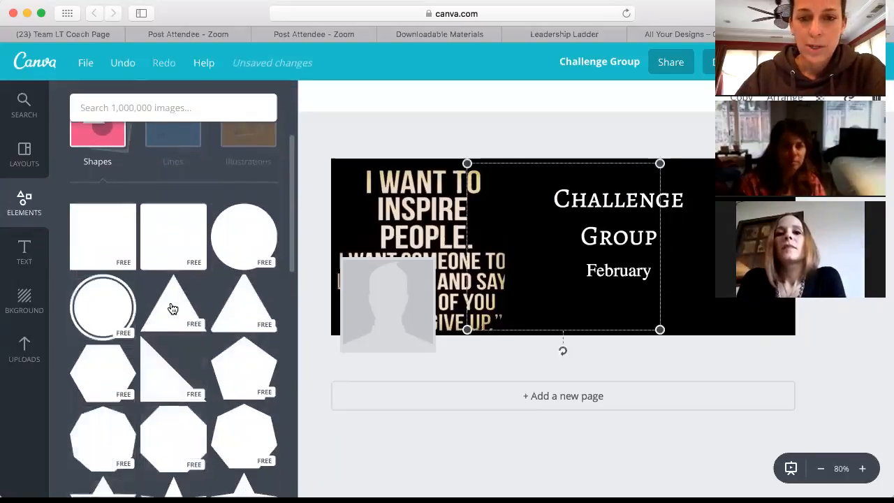
drag(583, 282, 641, 282)
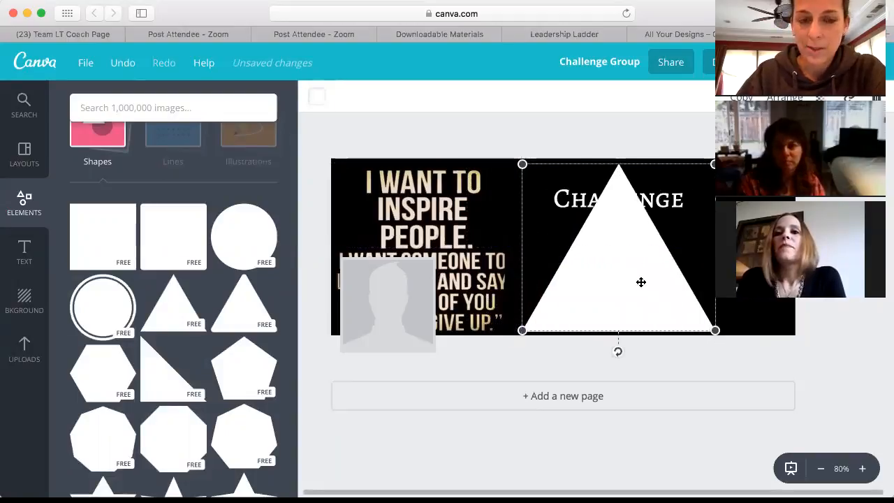
click(318, 99)
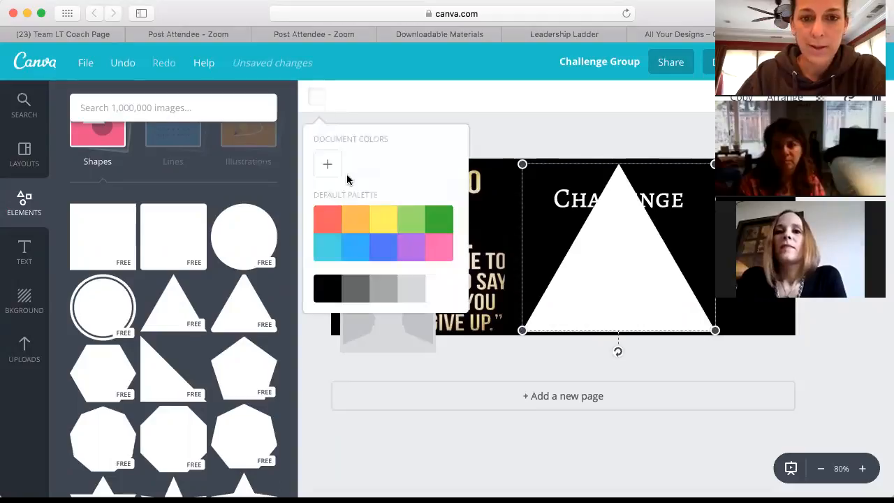
click(440, 252)
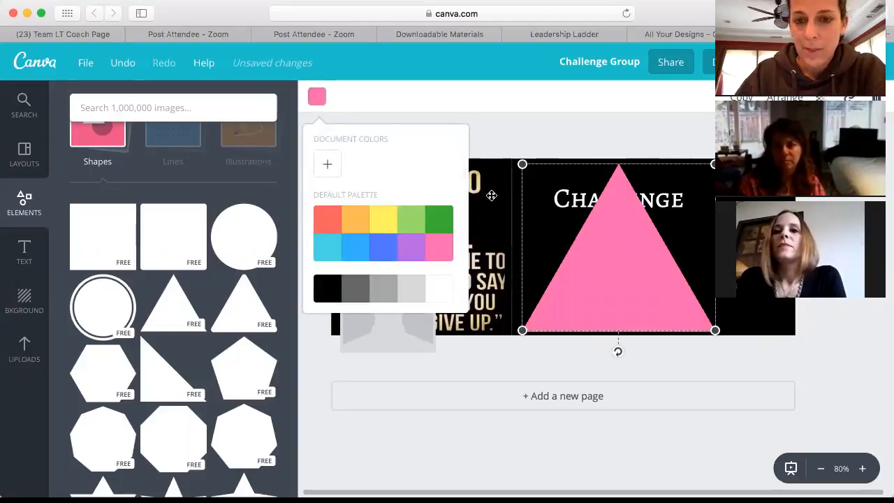
click(536, 127)
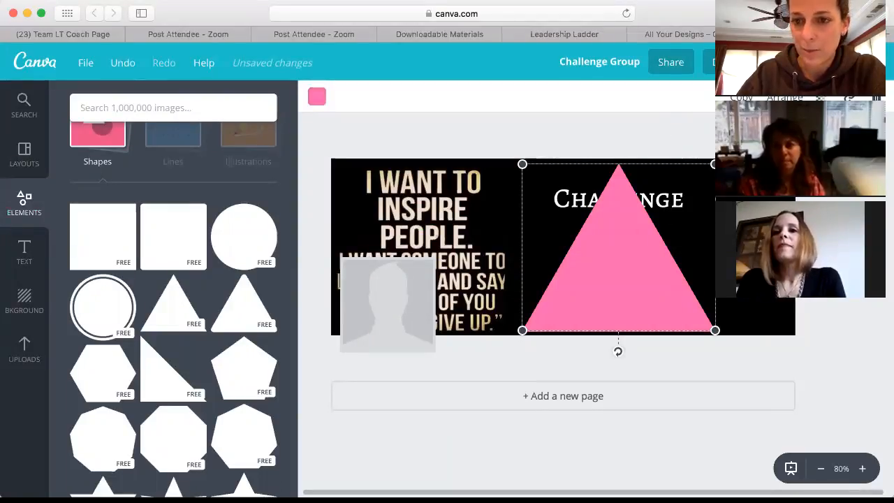
click(698, 127)
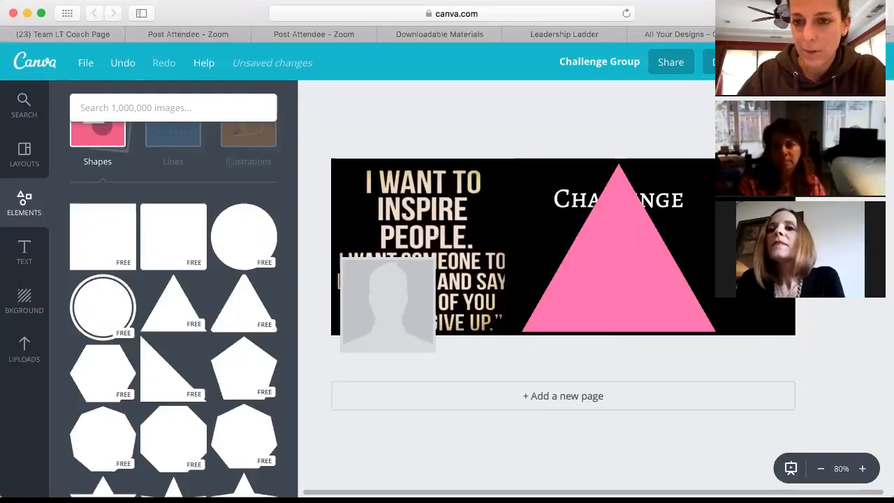
click(667, 202)
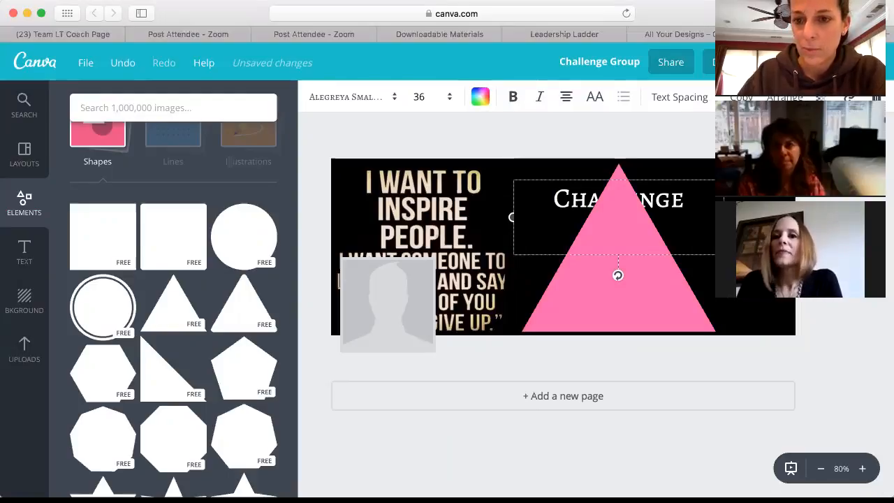
Step: Bring Challenge Group in front of the triangle, shrink the triangle into the upper right, and realign the text
key(super+])
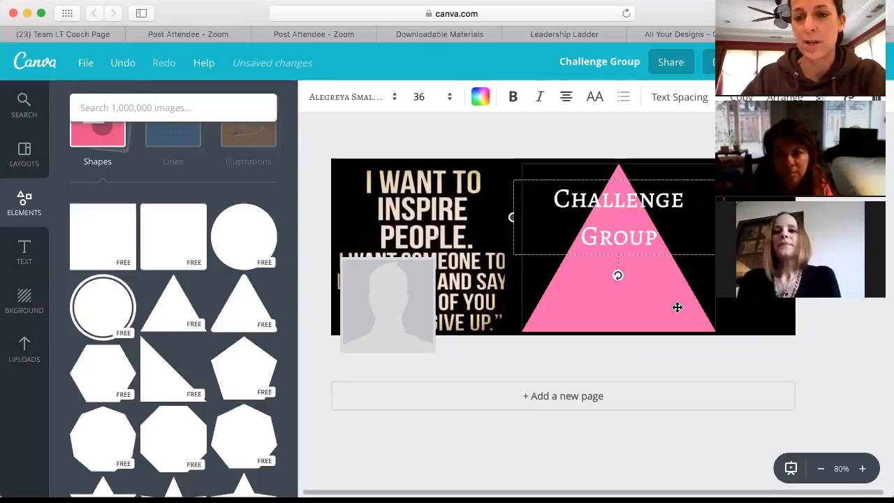
click(662, 291)
drag(522, 331, 590, 250)
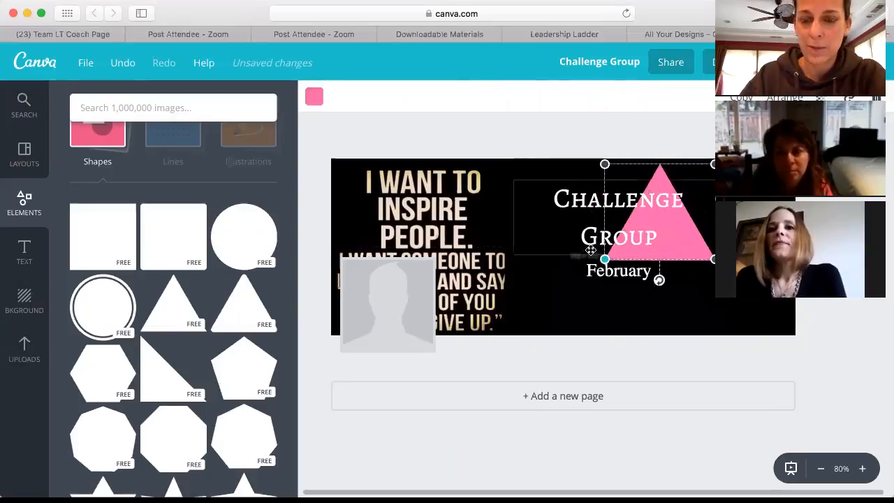
mouse_move(666, 238)
mouse_down()
mouse_move(626, 267)
mouse_move(674, 229)
mouse_up()
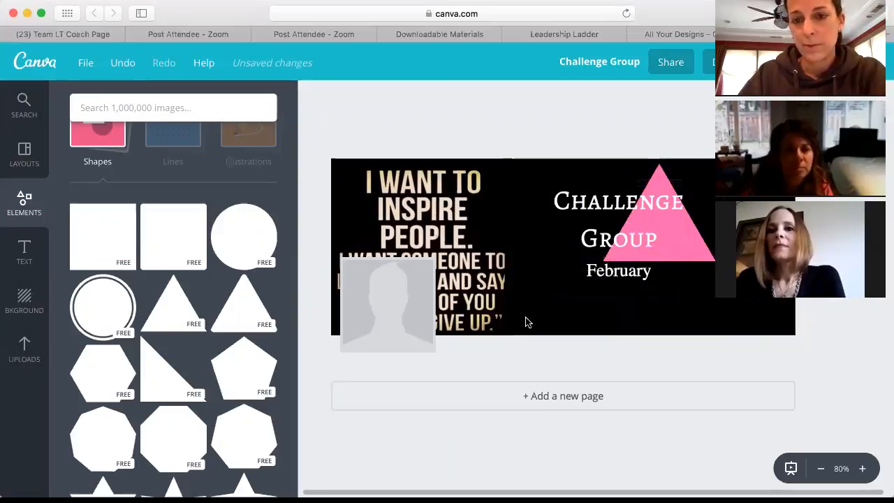
scroll(537, 315, down, 1)
scroll(537, 315, up, 4)
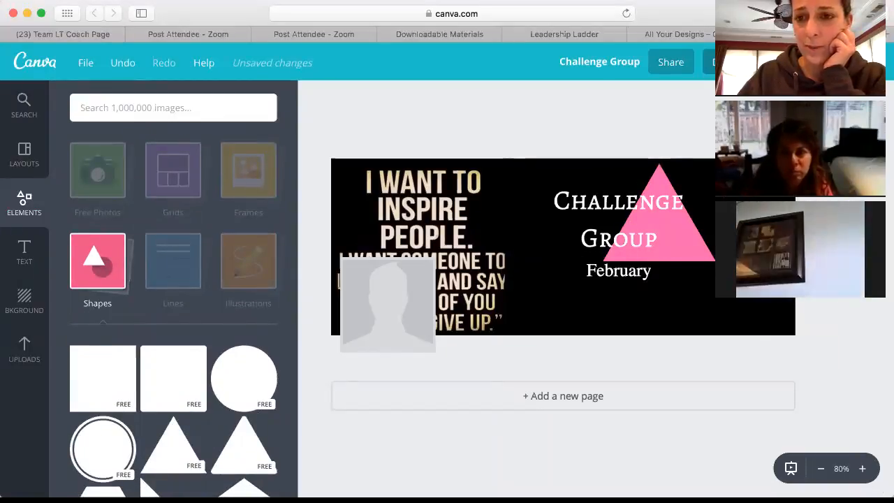
click(737, 62)
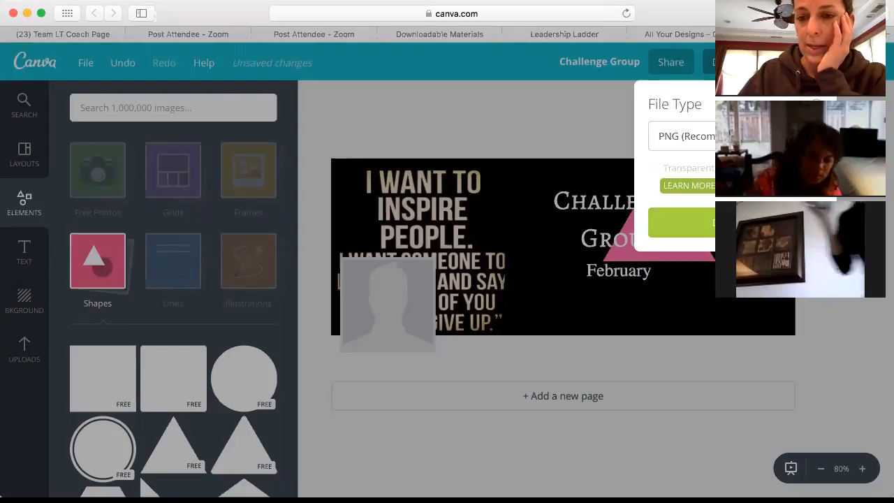
Step: Download the cover design as a PNG image and dismiss the download-ready message
click(692, 222)
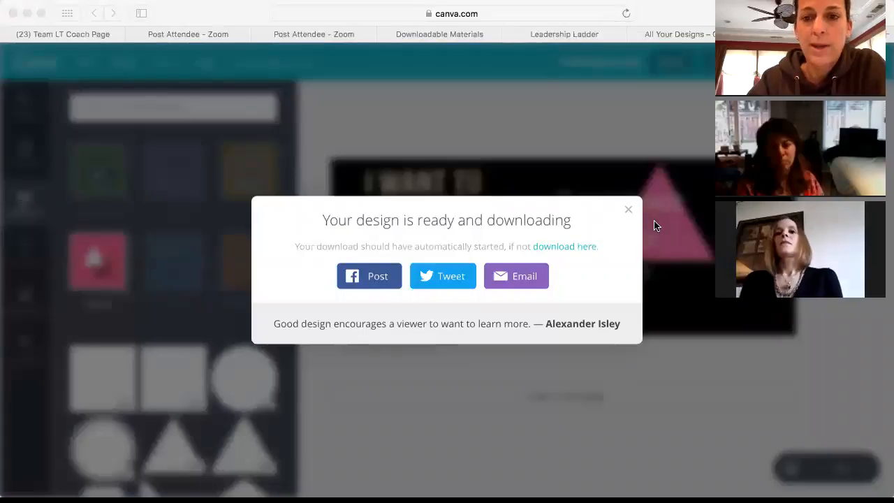
click(630, 207)
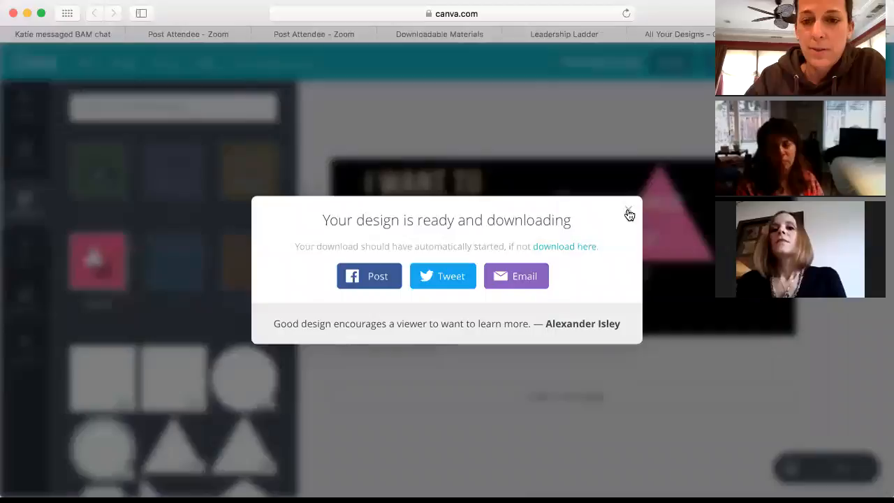
click(629, 213)
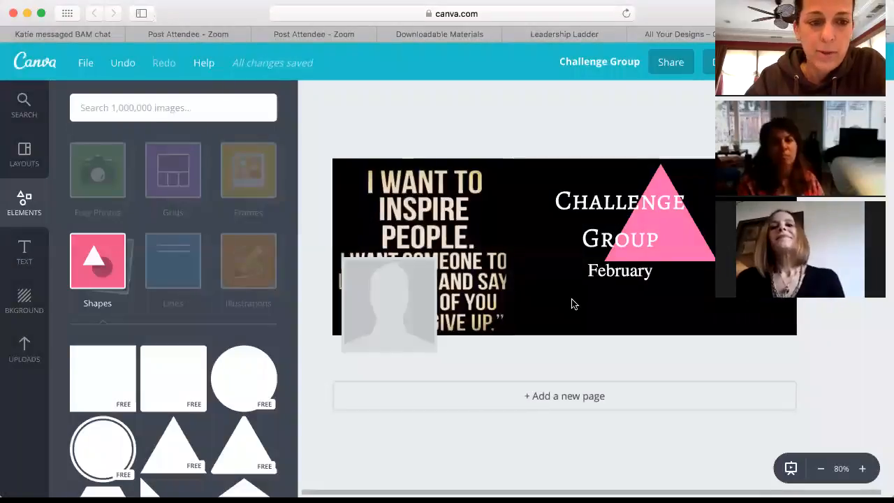
Step: Switch Canva's side panel to Layouts and scroll through the ready-made layout templates
scroll(571, 304, right, 1)
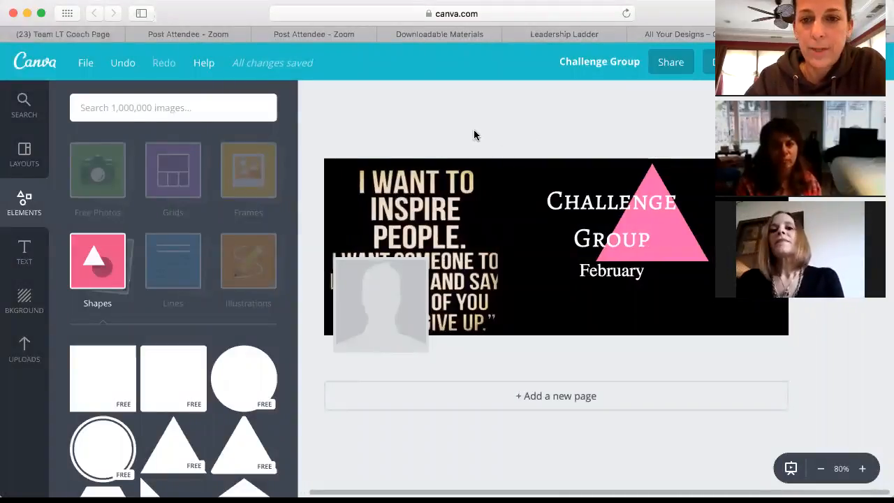
scroll(474, 135, left, 1)
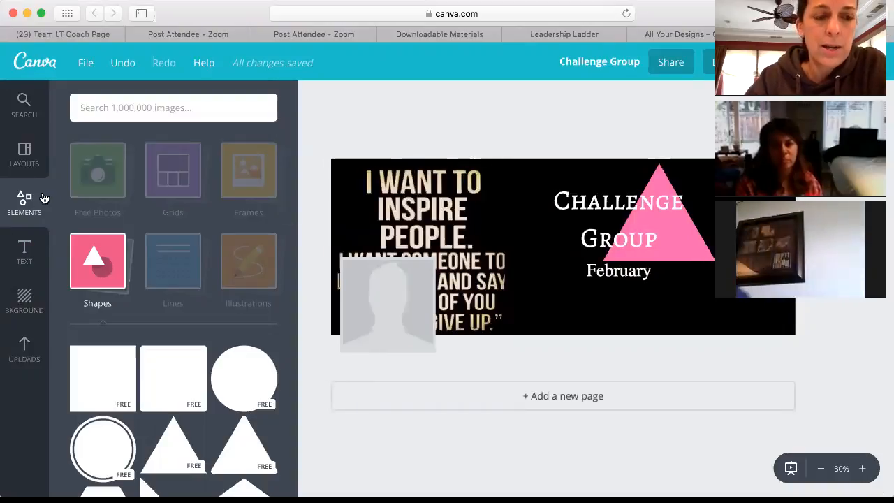
click(25, 158)
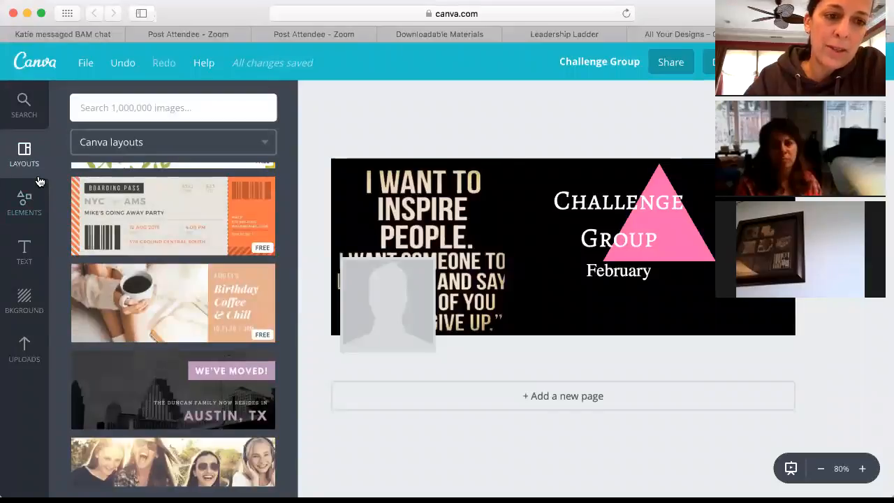
scroll(129, 302, down, 10)
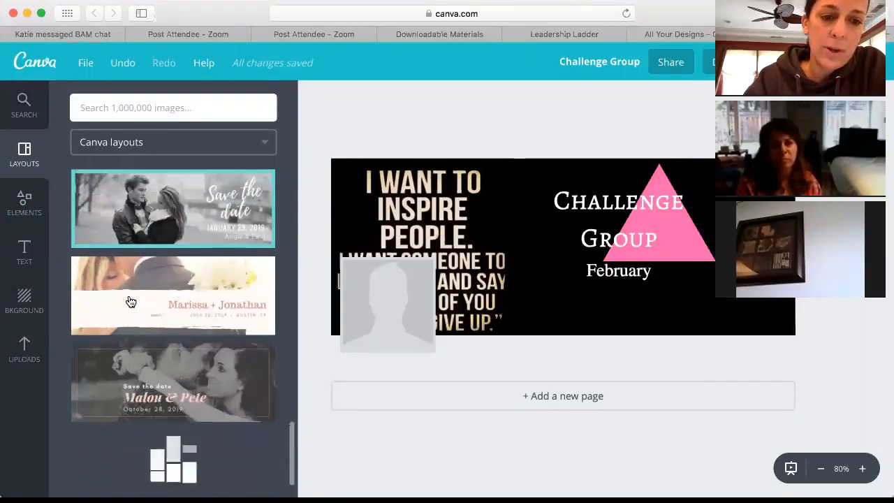
scroll(129, 302, down, 10)
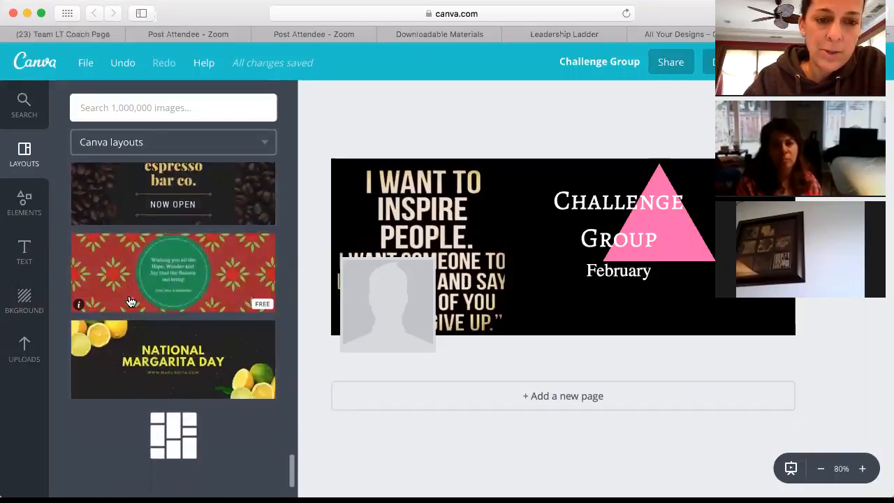
scroll(129, 302, down, 5)
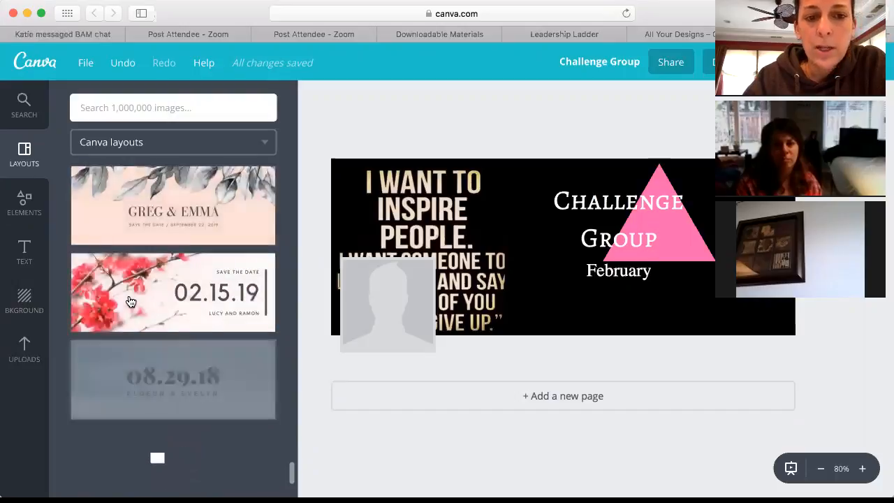
scroll(129, 302, down, 3)
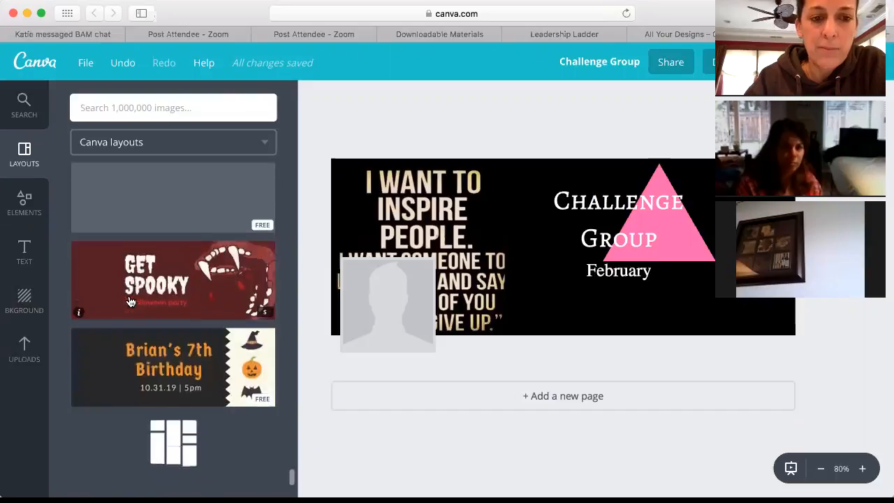
scroll(130, 301, down, 5)
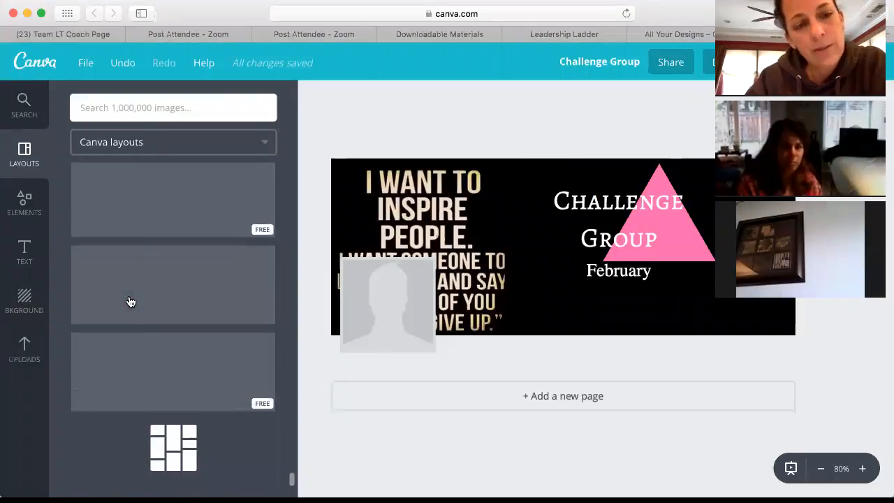
scroll(143, 301, down, 5)
scroll(153, 299, down, 5)
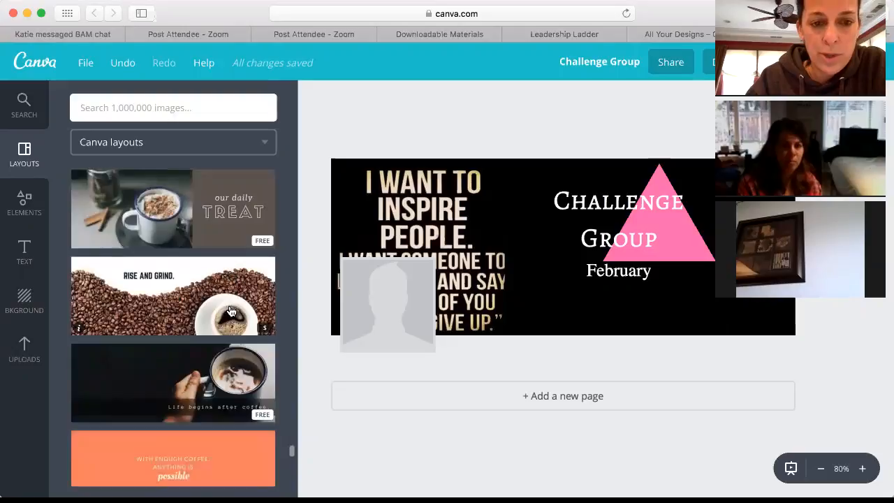
scroll(225, 308, down, 5)
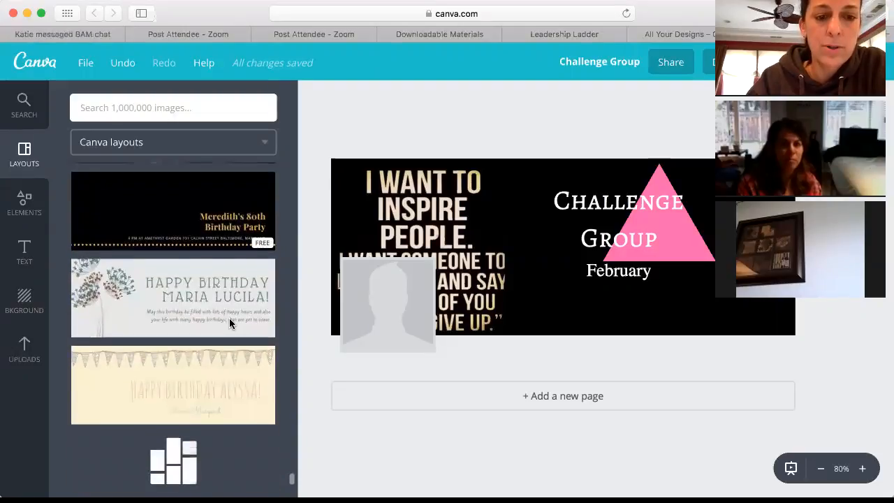
scroll(231, 324, down, 5)
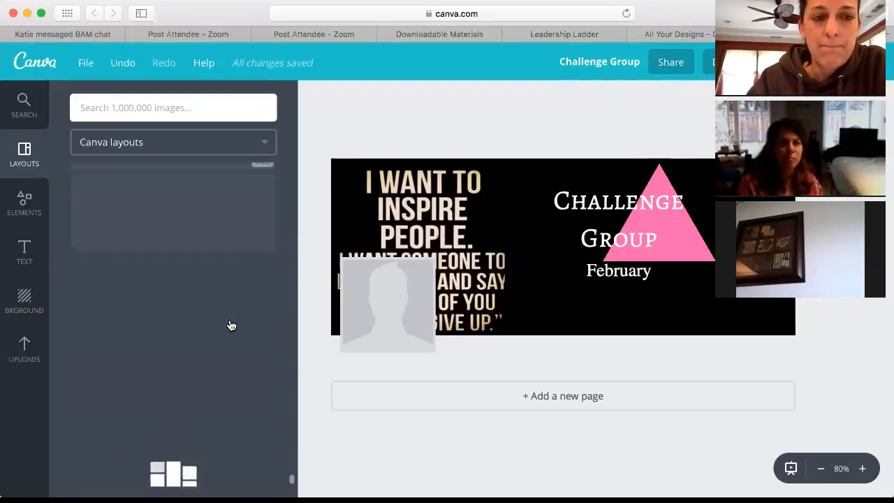
scroll(231, 325, down, 5)
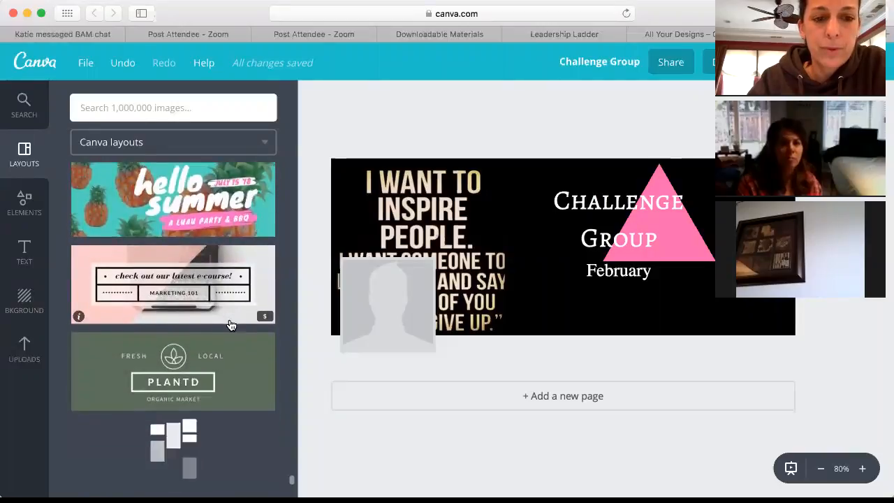
scroll(231, 325, down, 5)
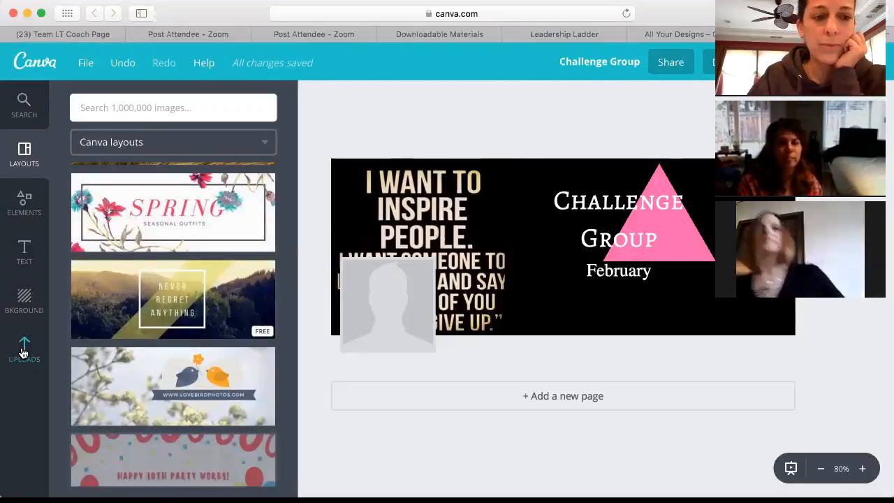
Step: From the Canva home page, start a new Facebook Post design with uploaded images listed
click(32, 65)
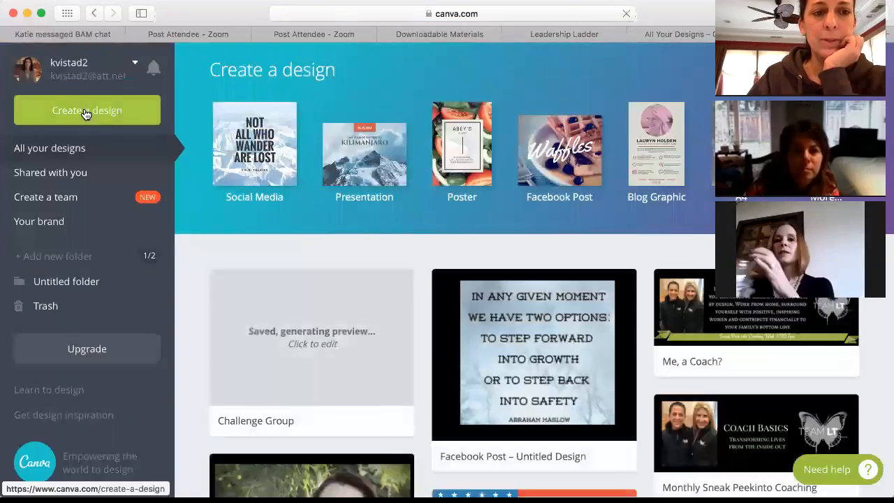
click(84, 110)
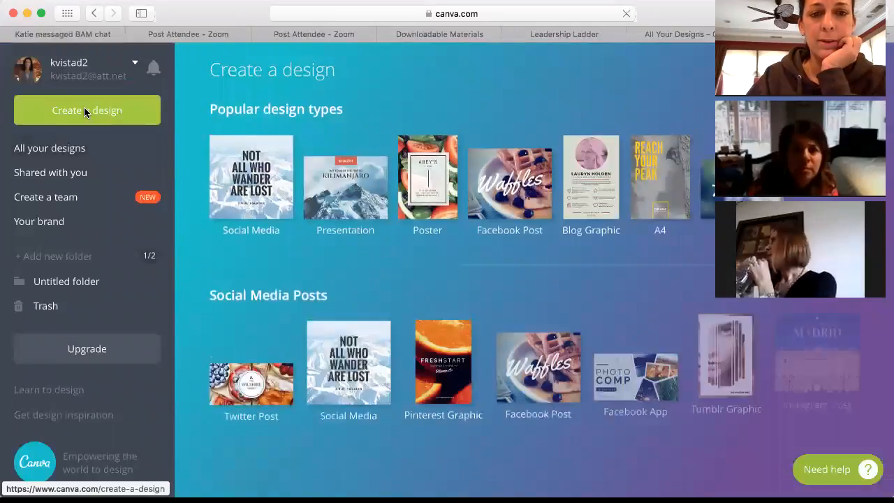
click(514, 191)
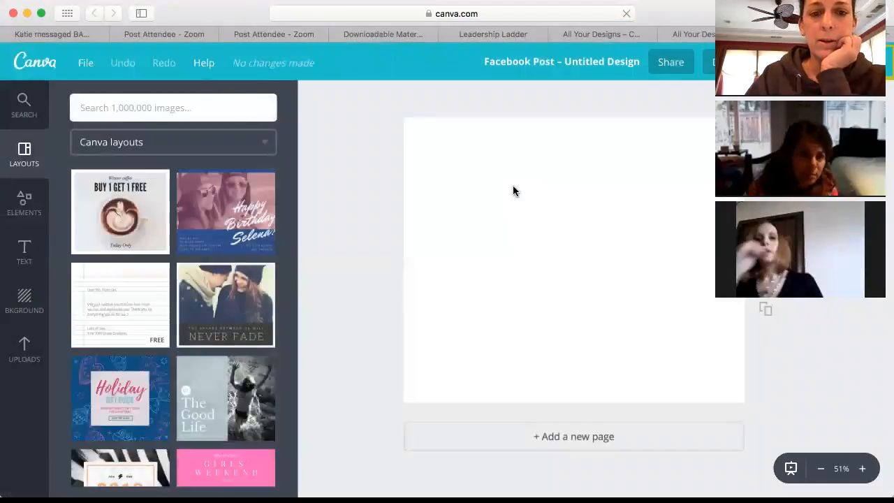
click(24, 347)
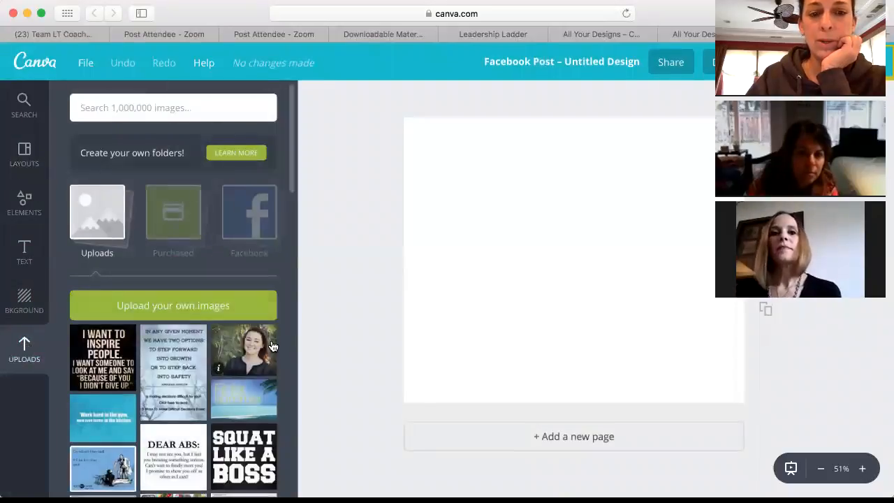
Step: Add the Squat Like a Boss, I Want to Inspire People and Dear Abs images to the page
click(231, 454)
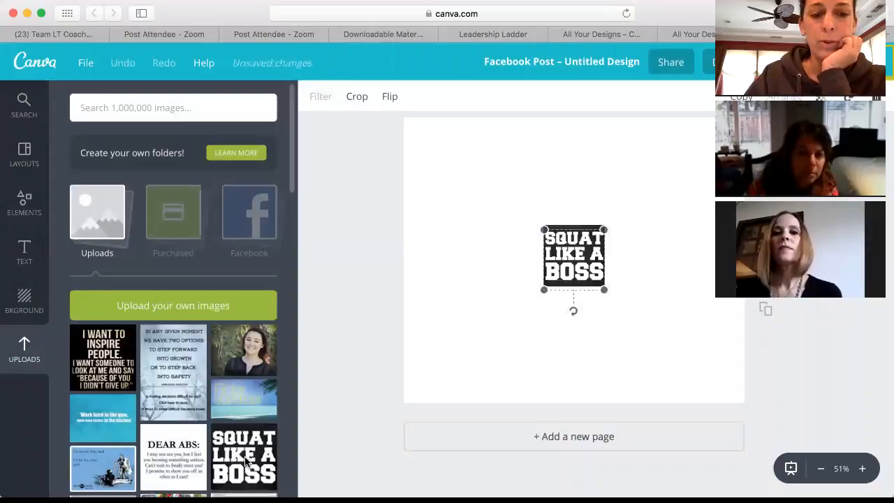
click(102, 367)
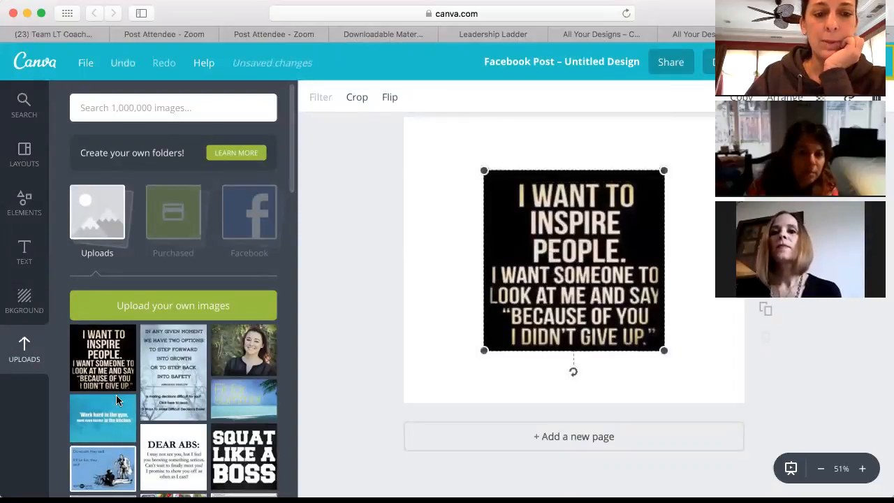
click(172, 458)
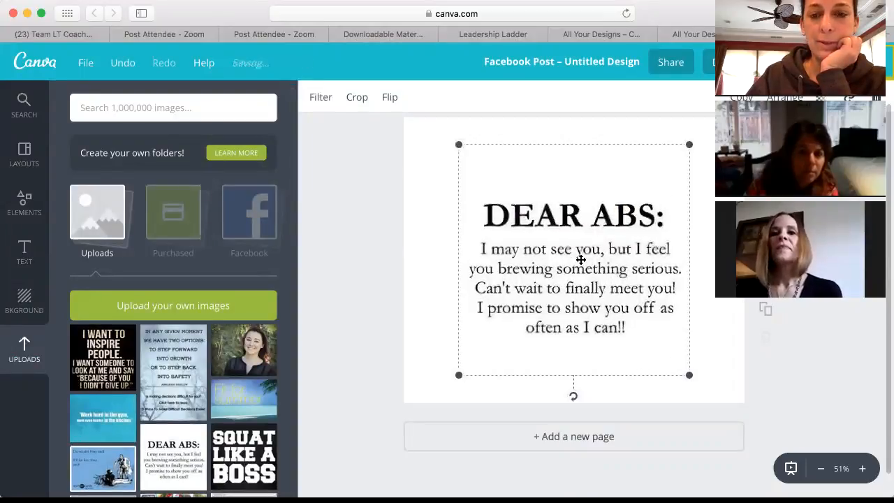
drag(455, 143, 558, 231)
drag(568, 193, 655, 157)
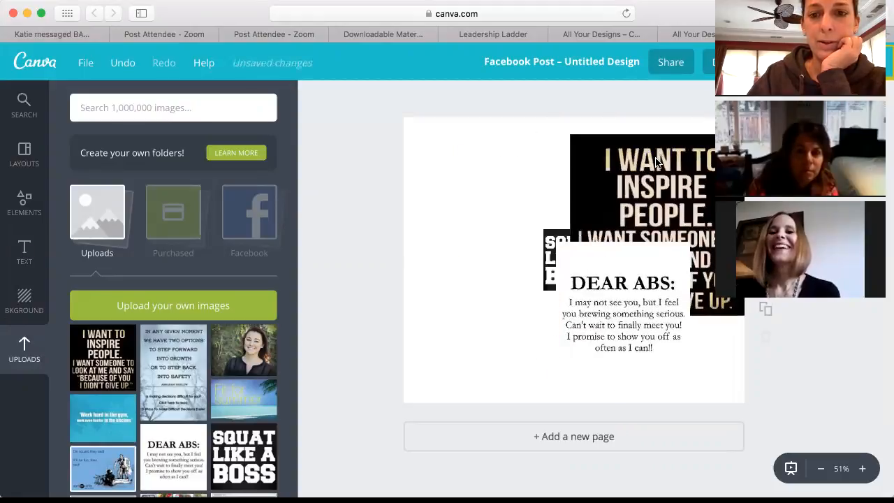
drag(550, 236, 460, 163)
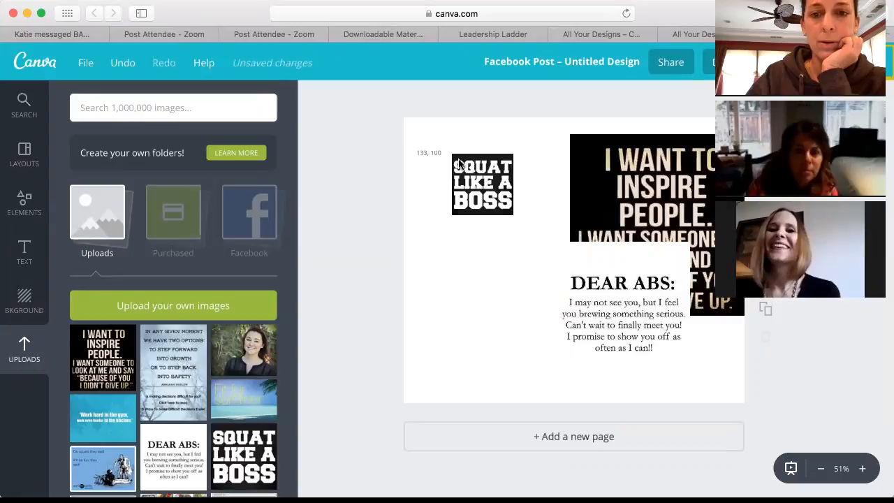
Step: Enlarge the Squat Like a Boss image and reposition it and Dear Abs within the collage
click(473, 191)
drag(515, 156, 566, 120)
drag(525, 151, 494, 174)
drag(638, 299, 528, 322)
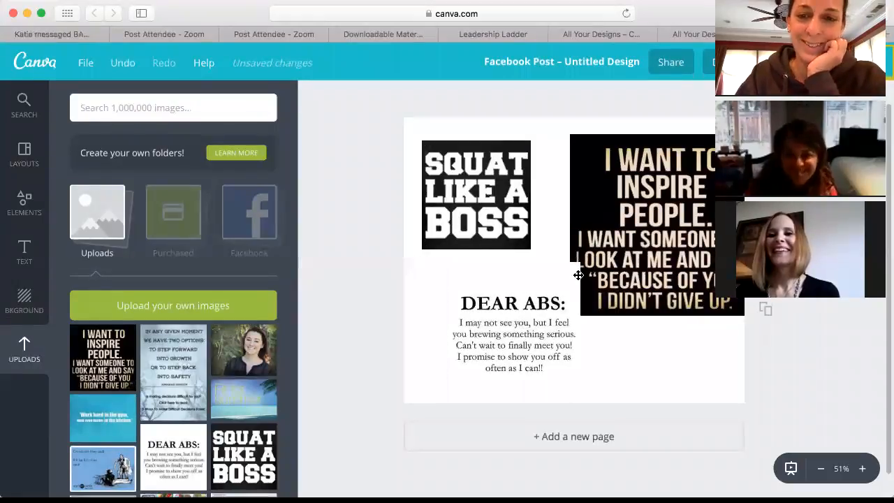
click(563, 287)
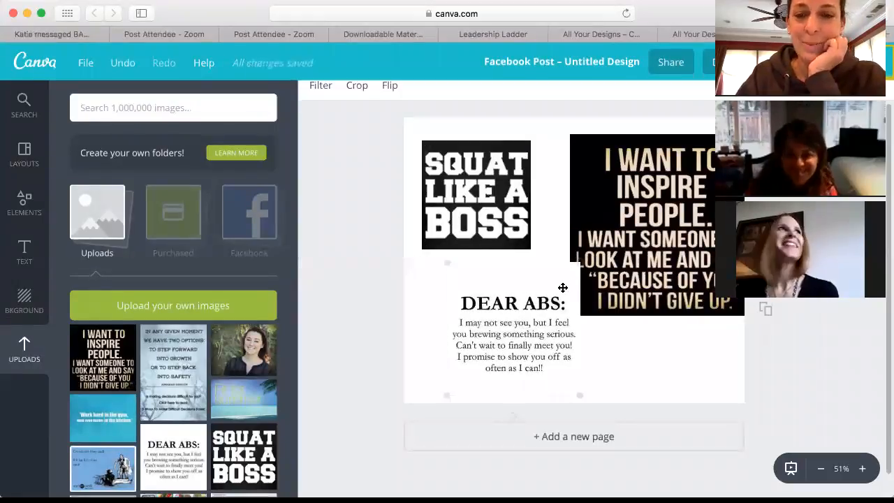
click(636, 346)
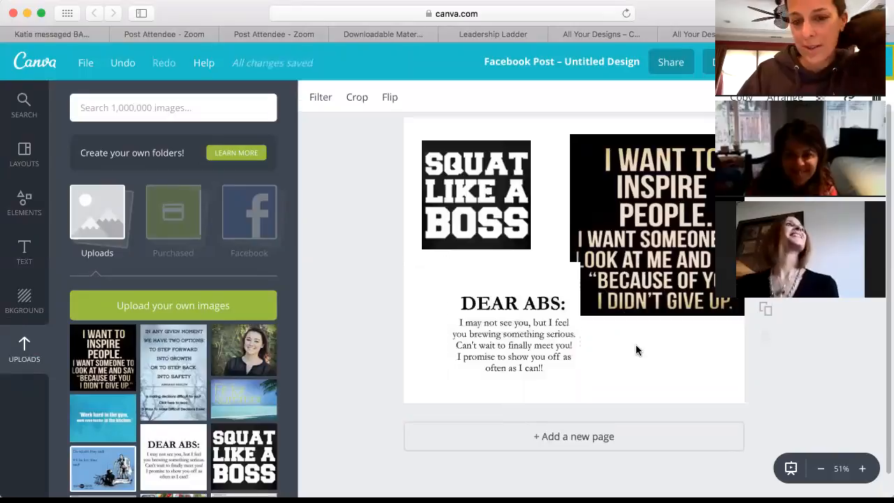
click(515, 194)
drag(528, 138, 540, 130)
click(25, 299)
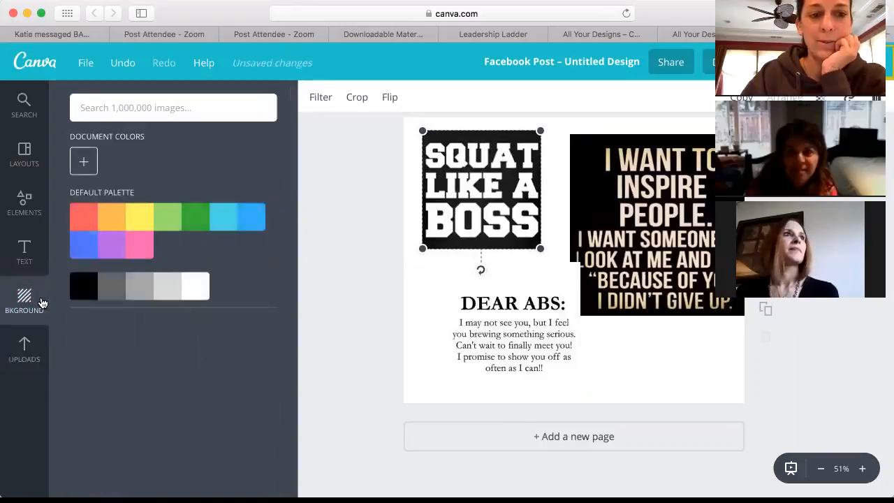
Step: Make the collage page background solid black and close the Canva tab
click(77, 287)
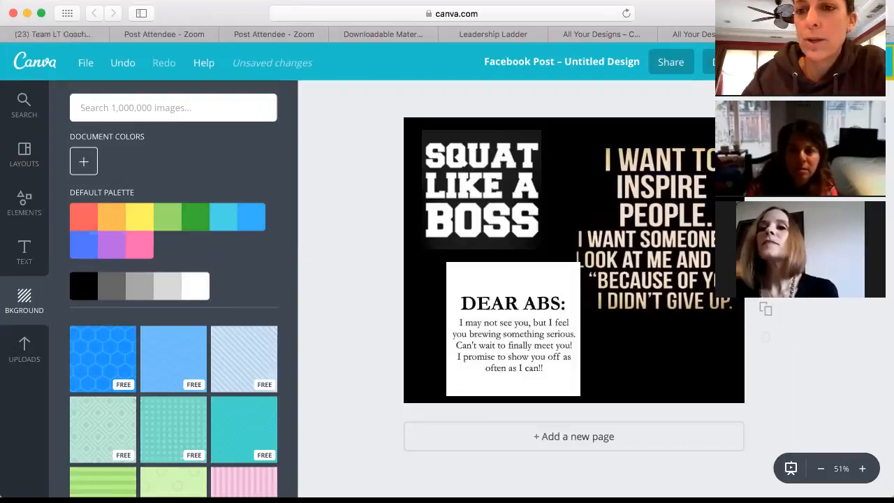
key(super+w)
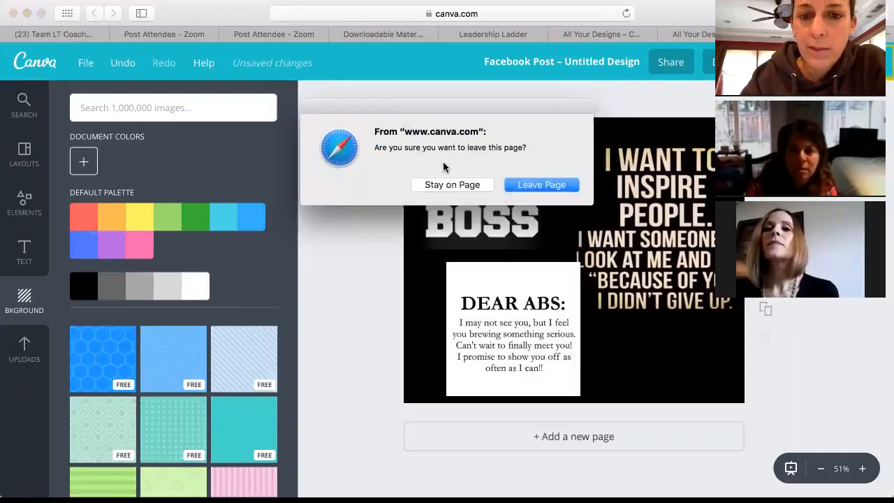
Step: Leave the unsaved Canva page, close the Canva and Downloadable Materials tabs, and open a new tab
click(528, 186)
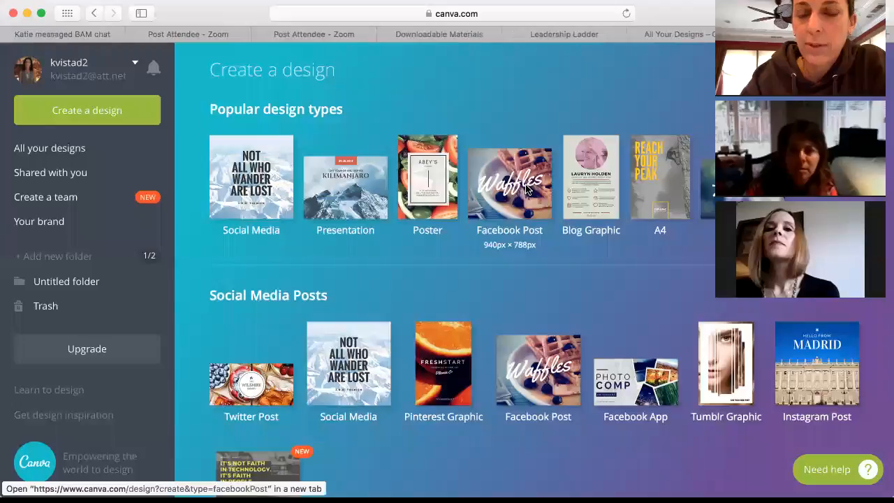
scroll(447, 279, down, 5)
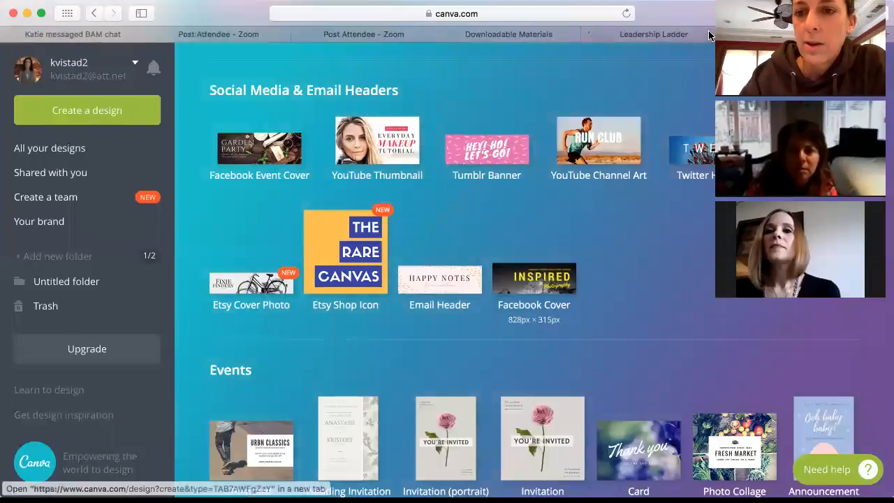
key(super+w)
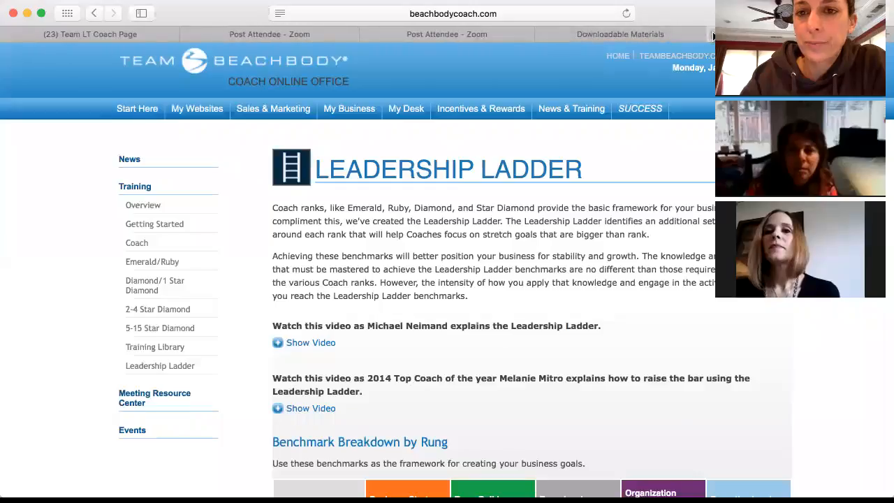
key(super+w)
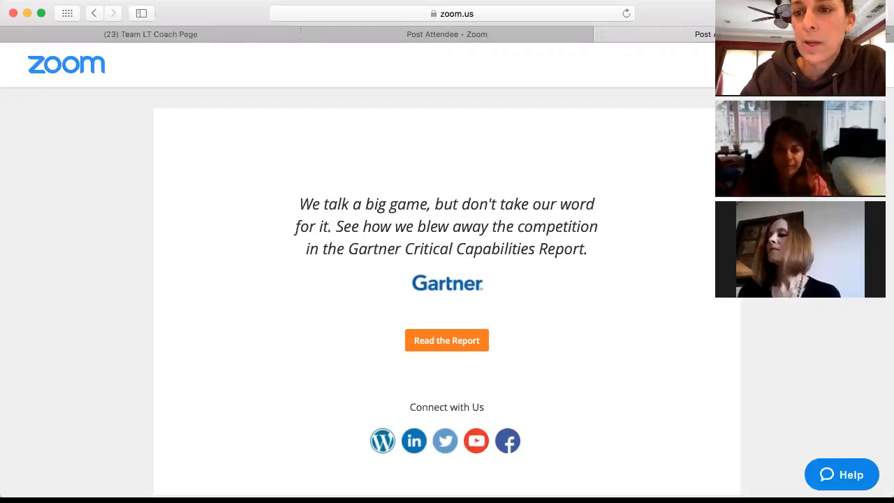
key(super+t)
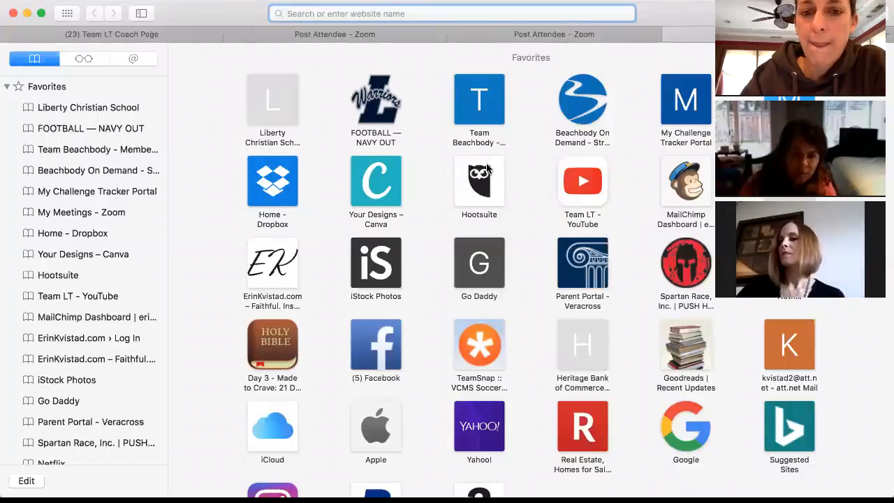
Step: Open Hootsuite and review the New Year New You scheduled posts down to the Jan 29 Day 21 post
click(480, 183)
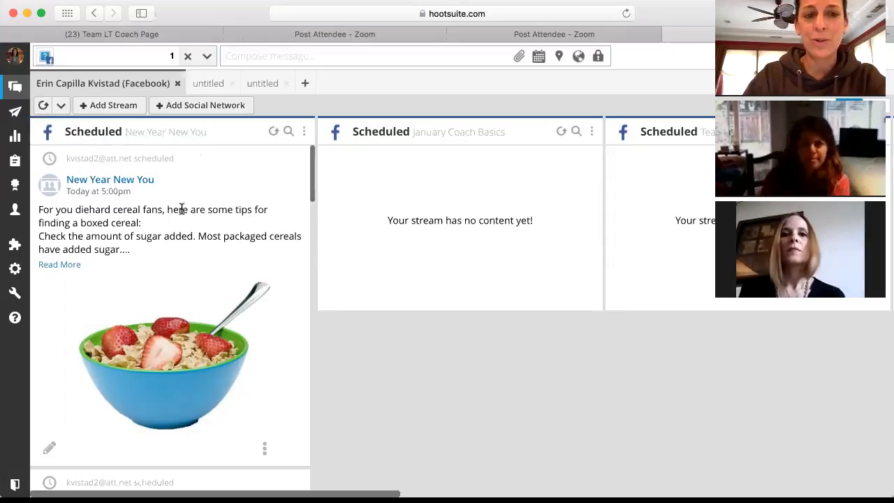
scroll(182, 209, down, 2)
scroll(182, 210, up, 1)
scroll(181, 209, down, 5)
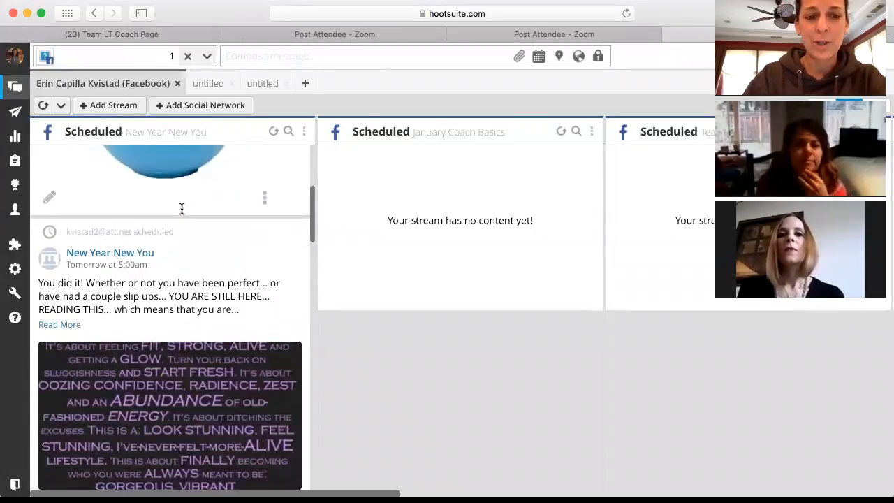
scroll(182, 210, down, 10)
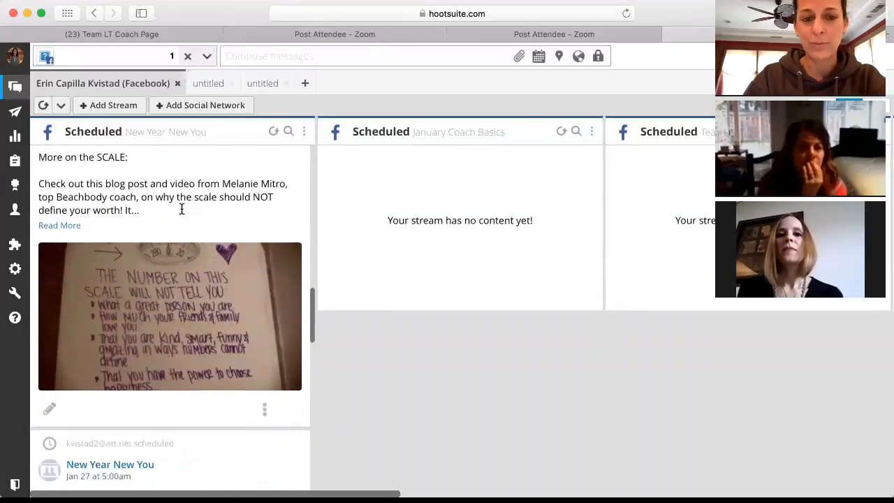
scroll(182, 209, down, 10)
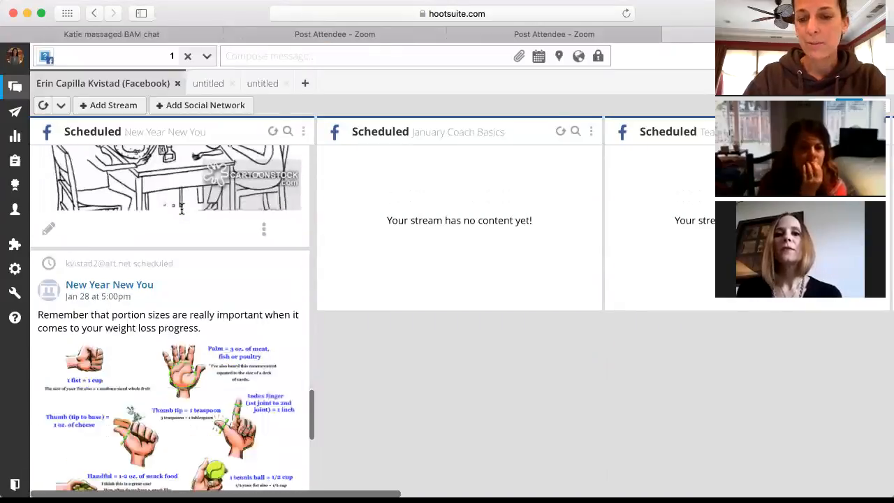
scroll(180, 208, down, 4)
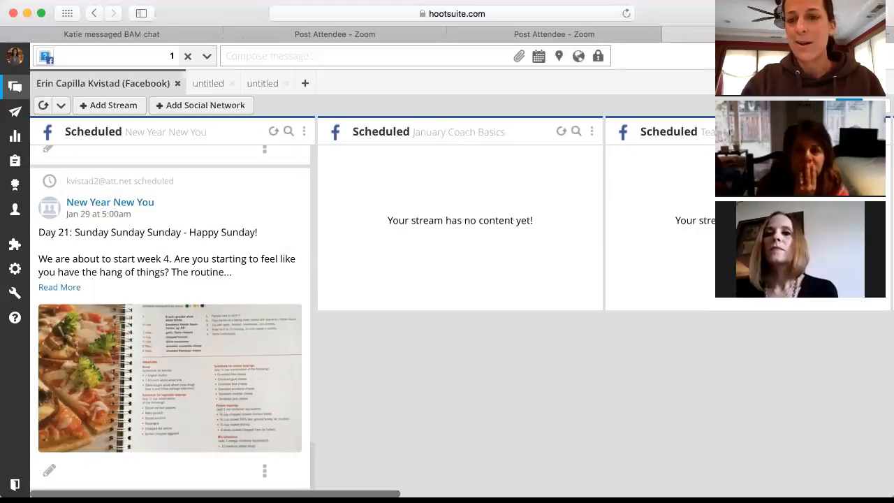
Step: Clear the stray text selection and scroll across the remaining scheduled streams, such as Train Together Stay Together
drag(686, 180, 570, 189)
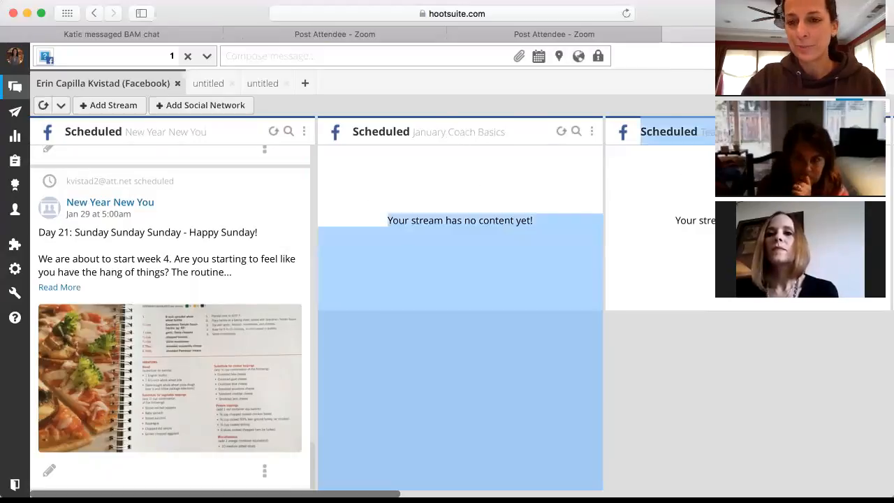
click(570, 190)
scroll(461, 308, right, 5)
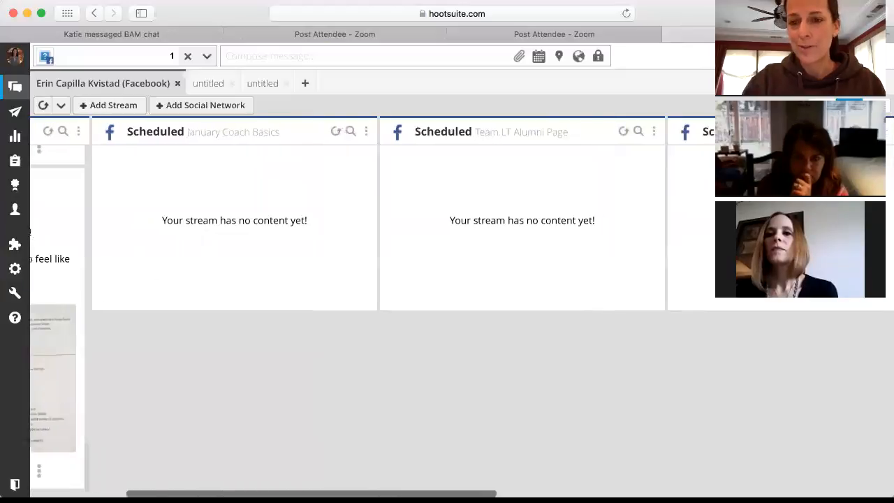
scroll(504, 193, right, 8)
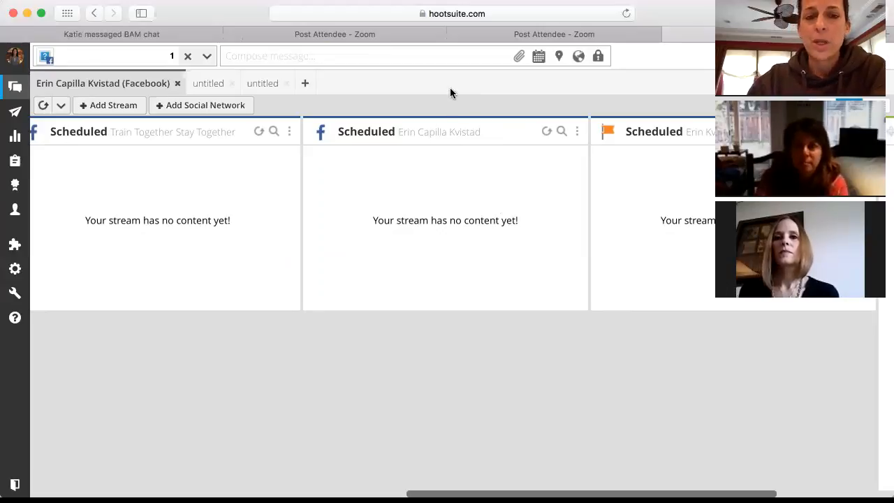
scroll(450, 93, left, 5)
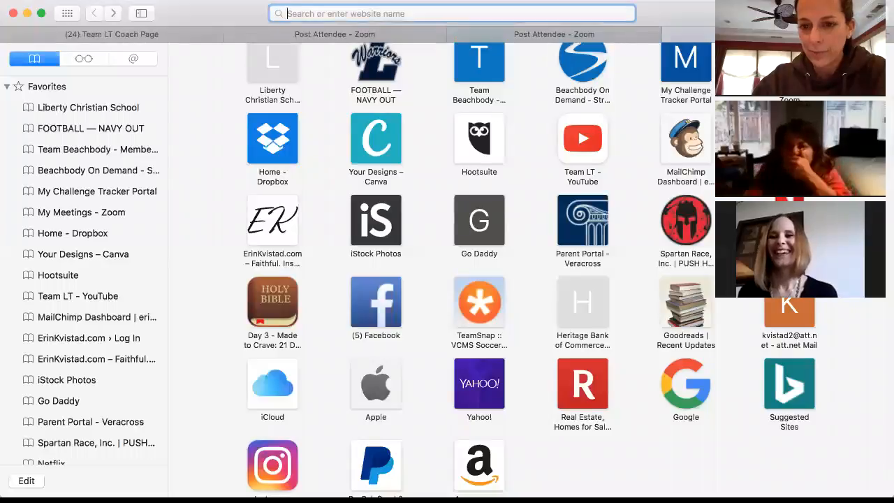
Step: Reopen the Hootsuite dashboard from the Safari Favorites grid
click(482, 147)
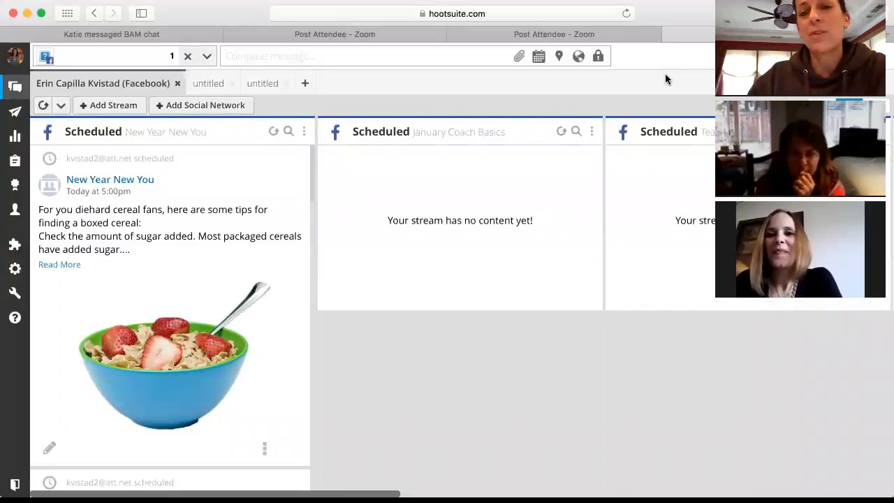
click(254, 60)
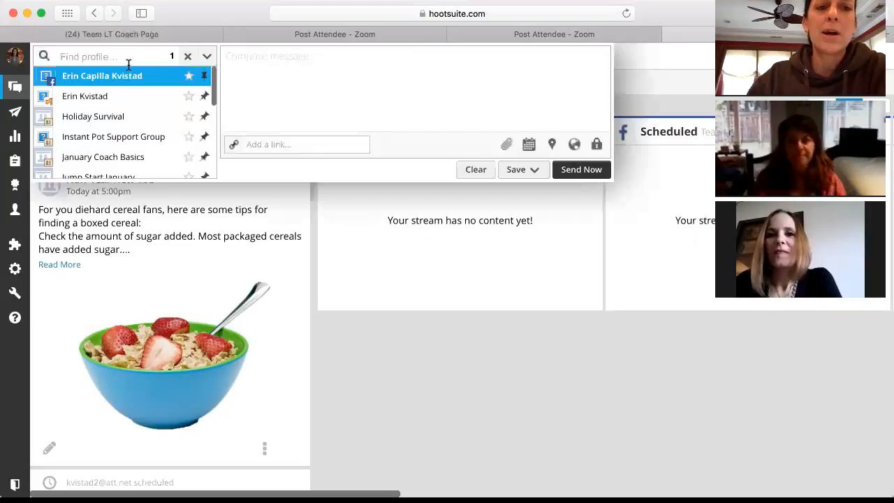
click(678, 85)
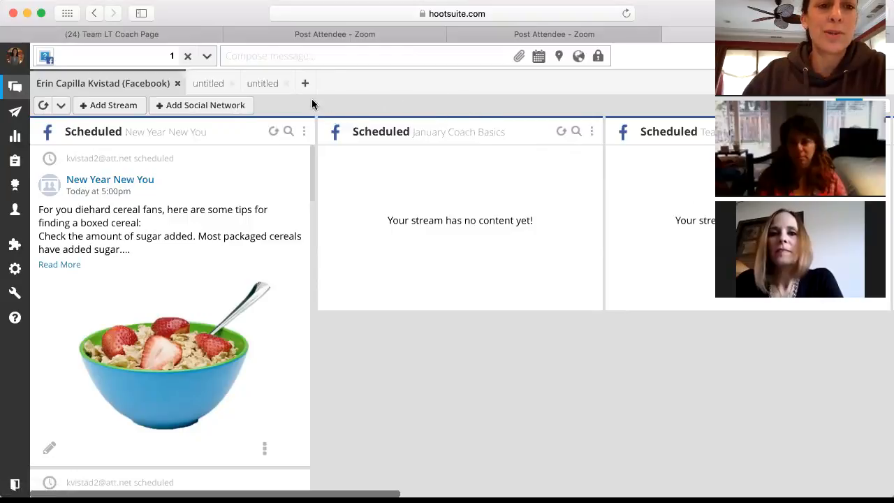
Step: Connect a Facebook account as a new social network and browse its Groups list, including Resolution You
click(207, 107)
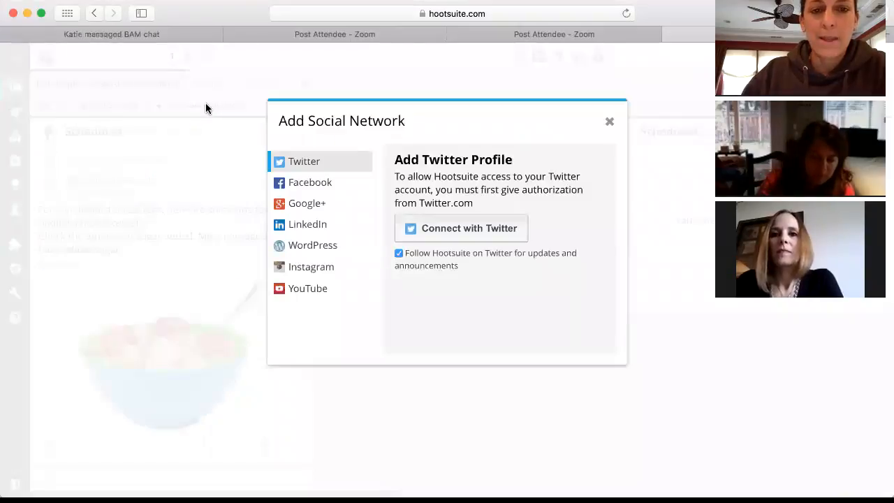
click(309, 190)
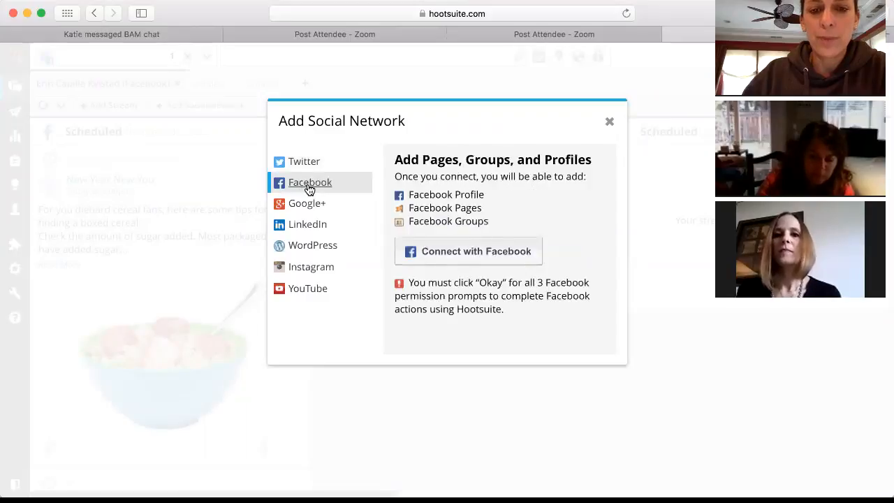
click(477, 253)
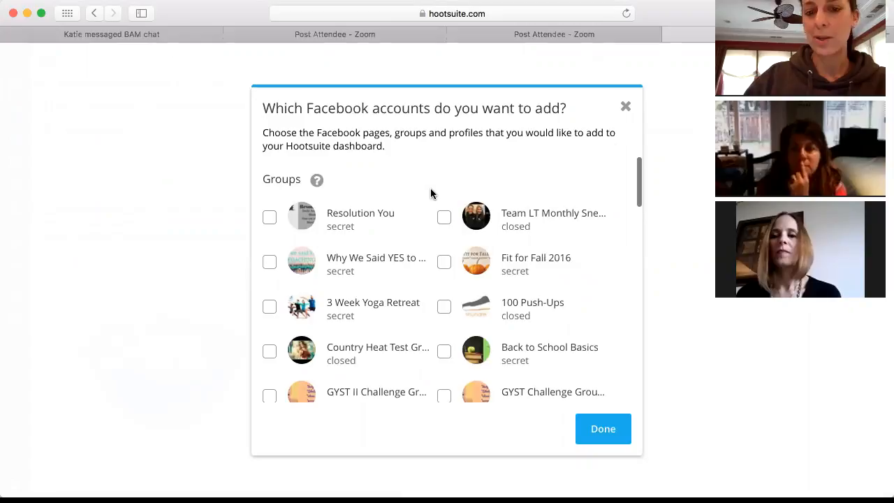
scroll(391, 273, down, 5)
scroll(393, 273, down, 7)
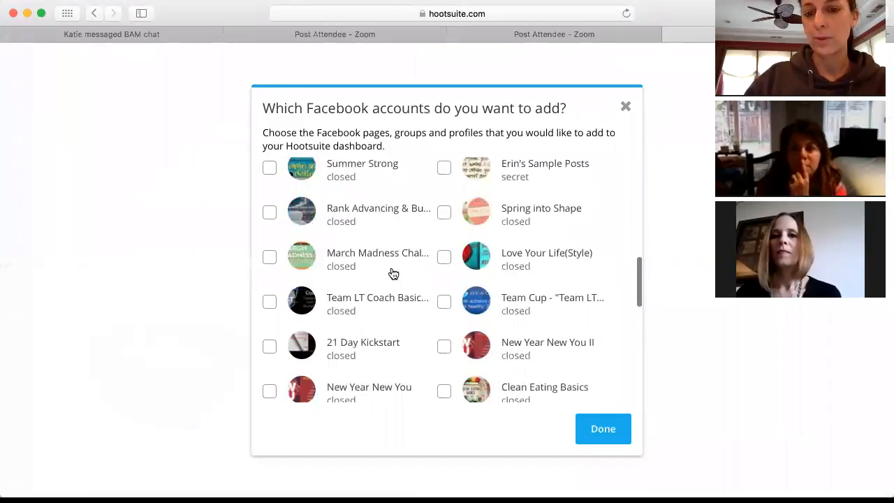
scroll(393, 273, down, 3)
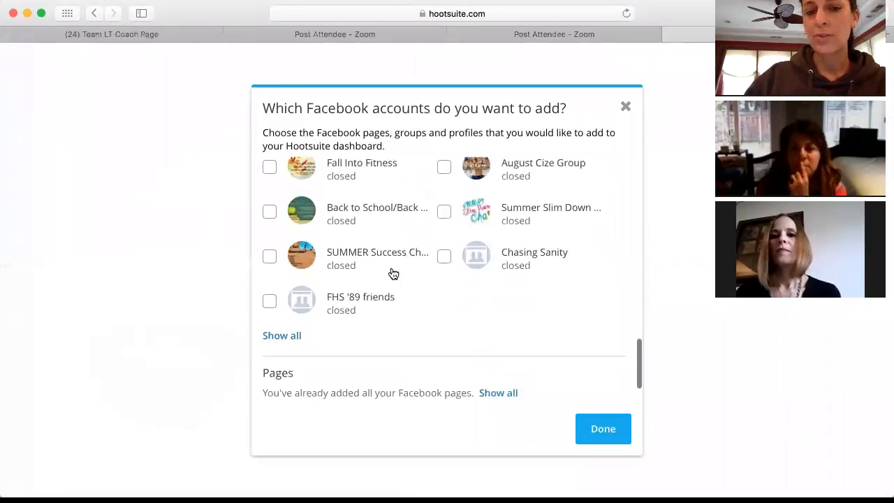
scroll(393, 273, up, 4)
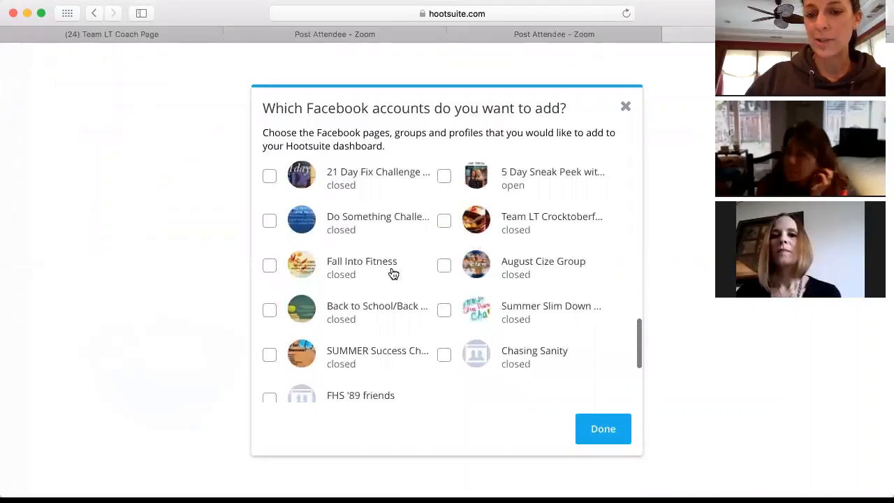
scroll(394, 273, up, 4)
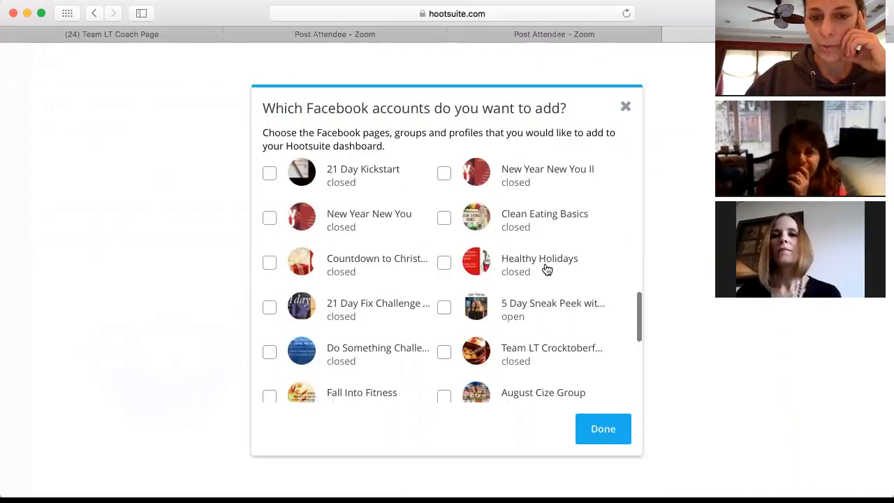
scroll(449, 320, down, 3)
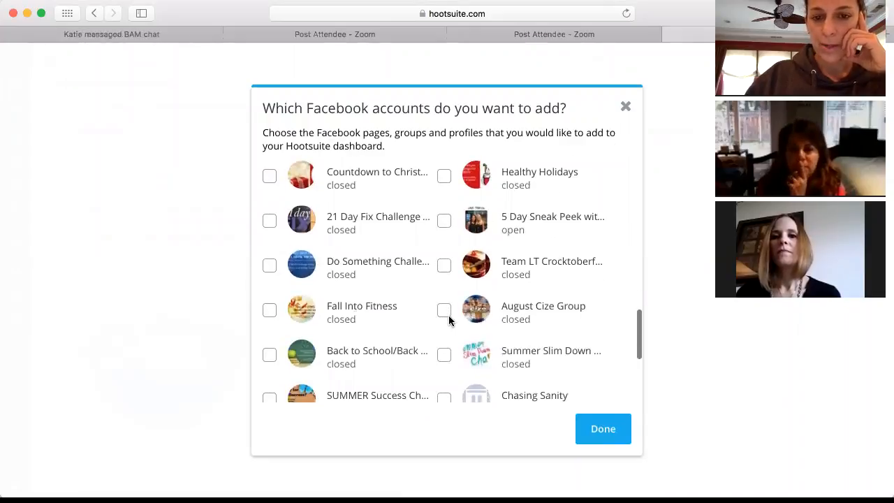
scroll(449, 319, down, 3)
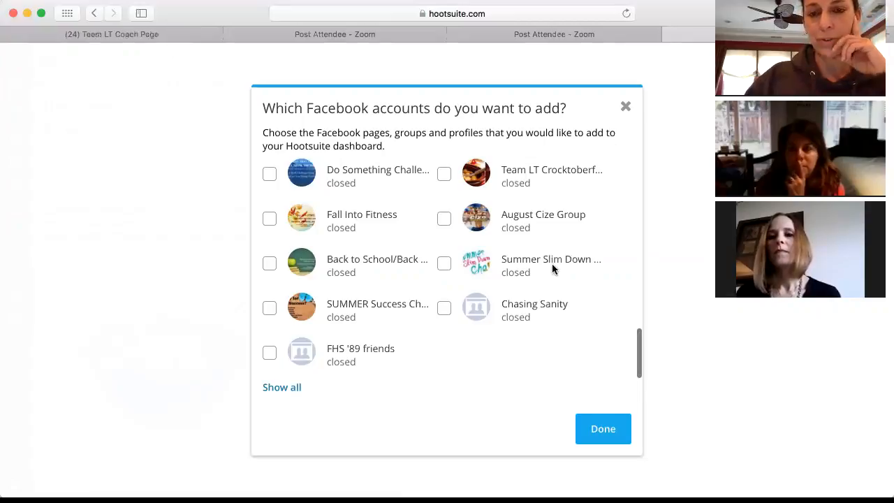
scroll(528, 241, up, 10)
scroll(528, 241, up, 10)
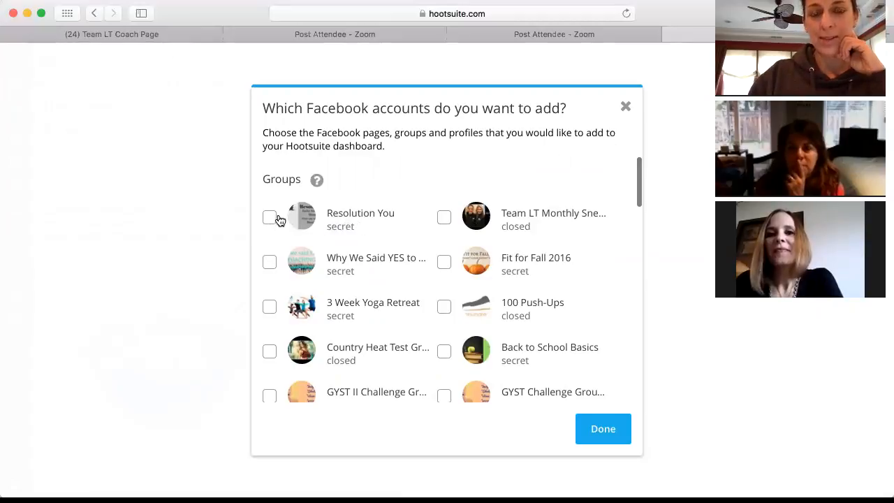
Step: Close the Facebook account list and reopen the post composer with its profile list
click(602, 430)
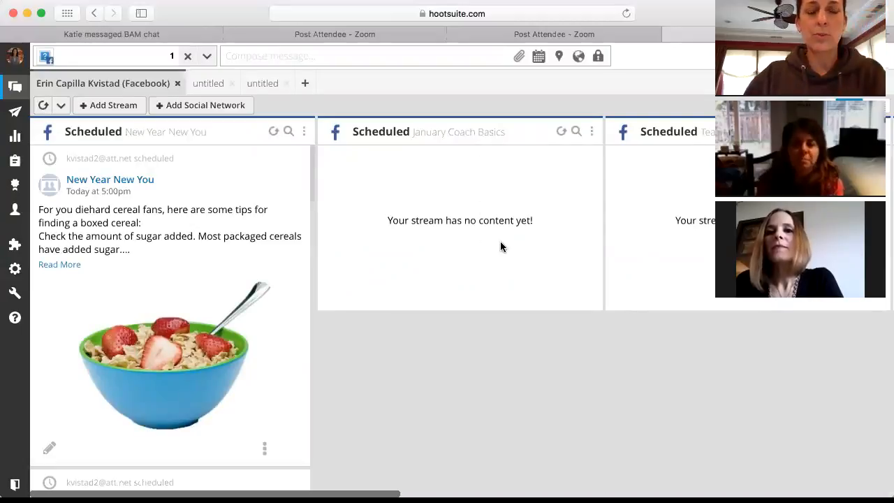
click(114, 56)
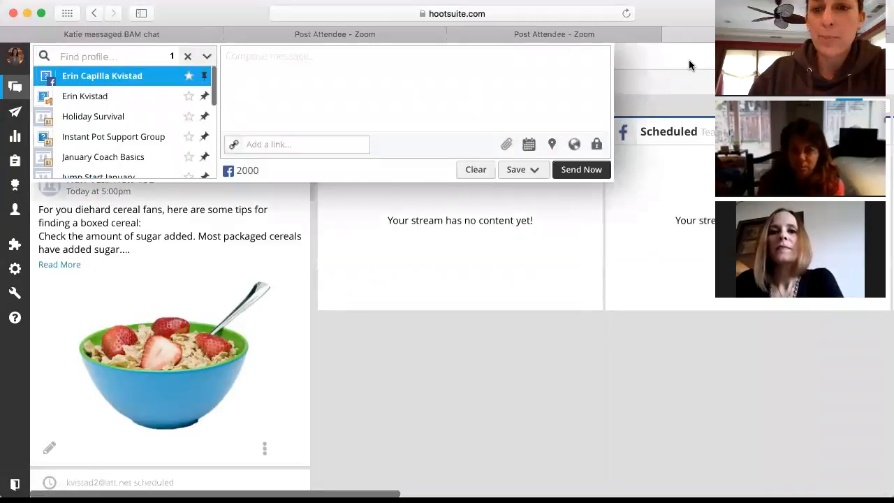
click(692, 62)
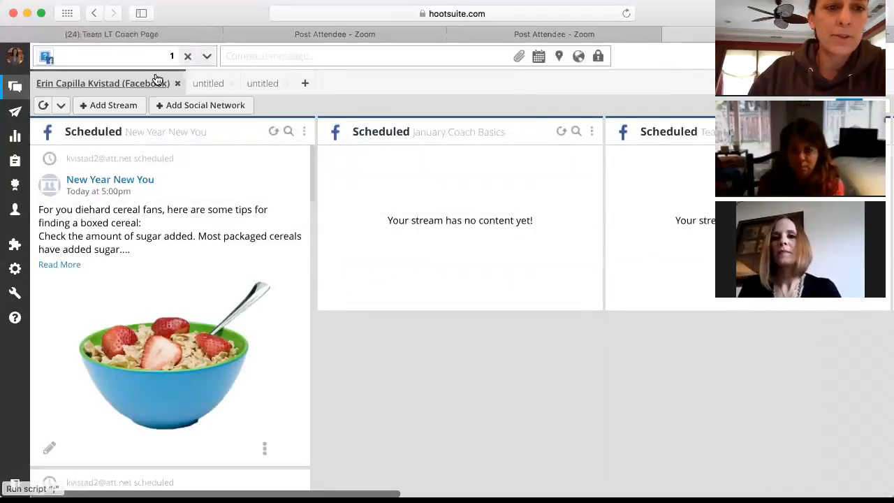
click(128, 57)
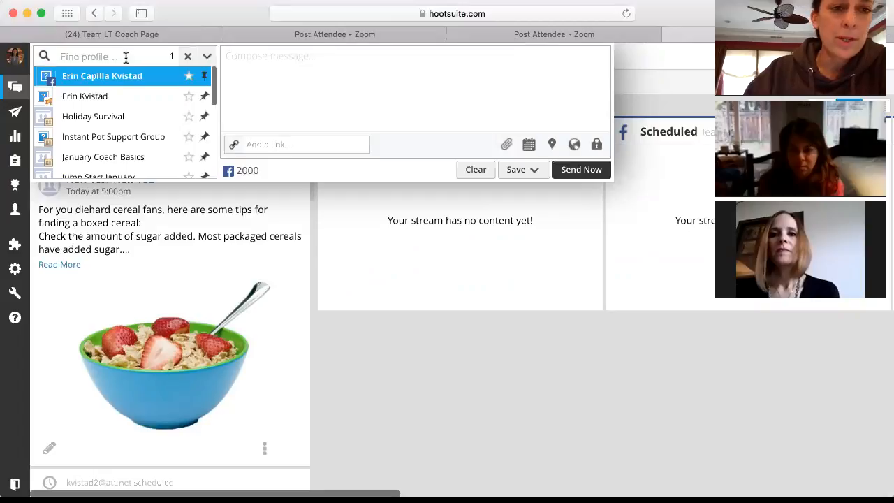
Step: Deselect the personal Facebook profile and select New Year New You as the only profile
mouse_move(99, 102)
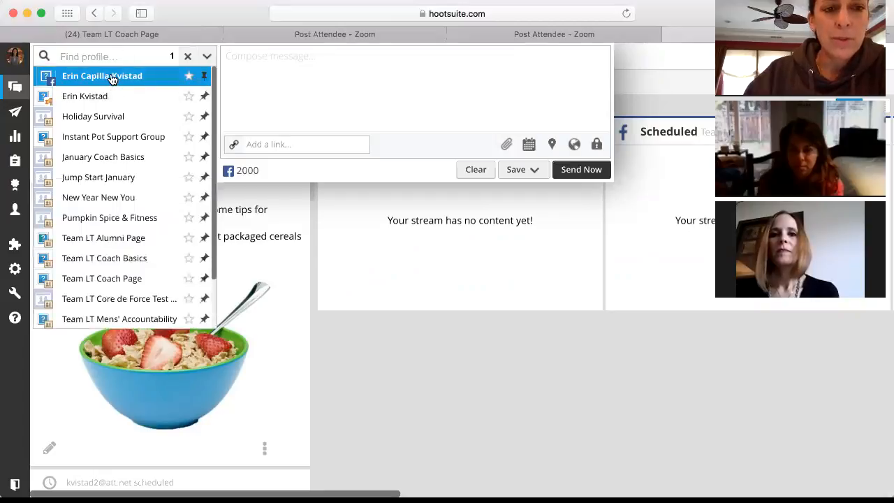
click(111, 77)
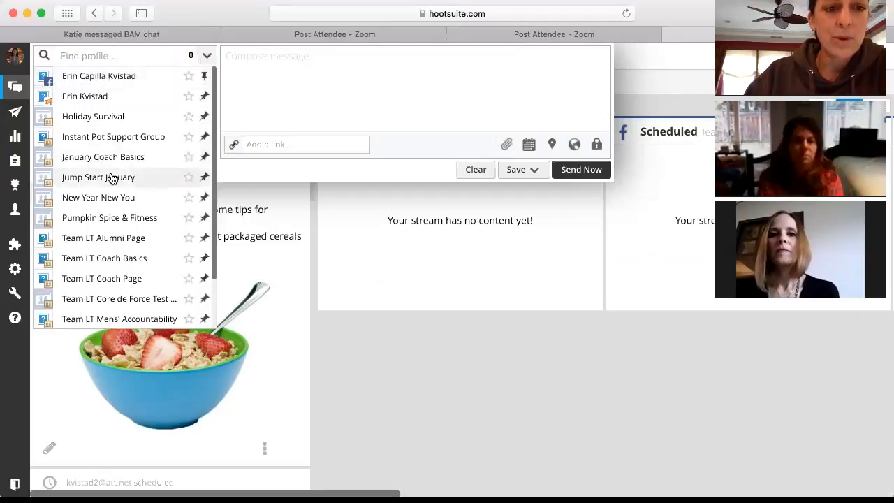
scroll(119, 201, down, 3)
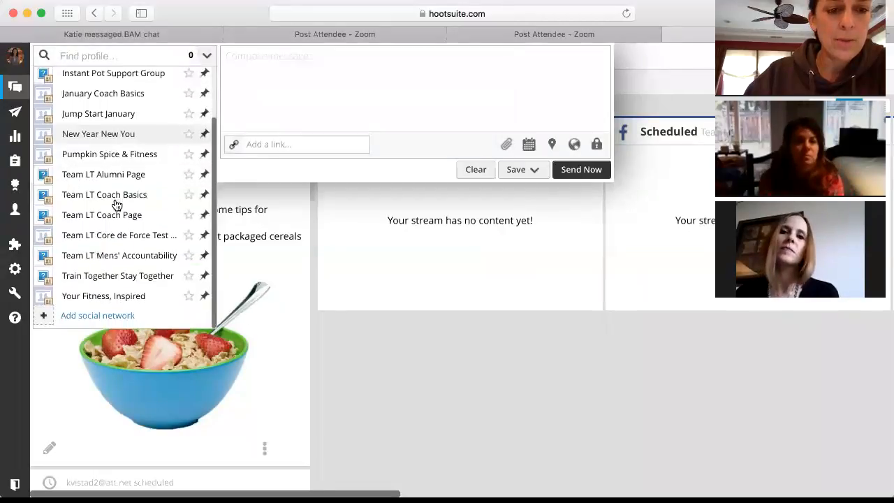
scroll(116, 204, up, 3)
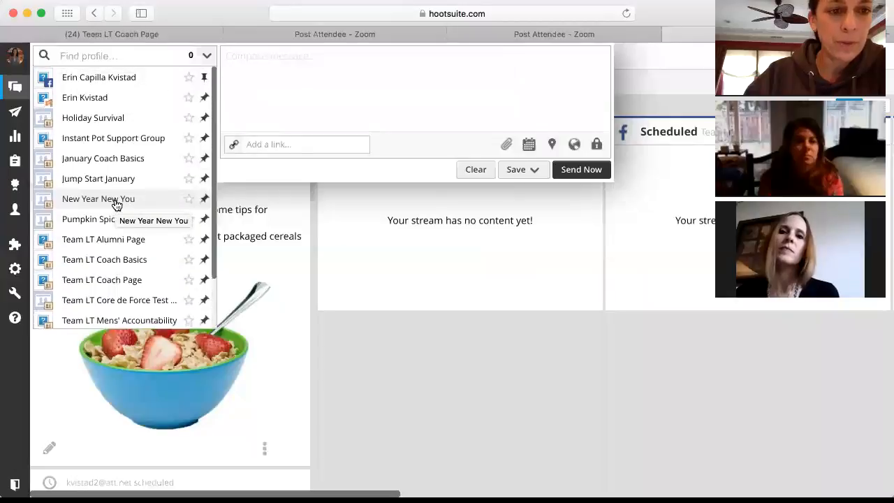
click(107, 197)
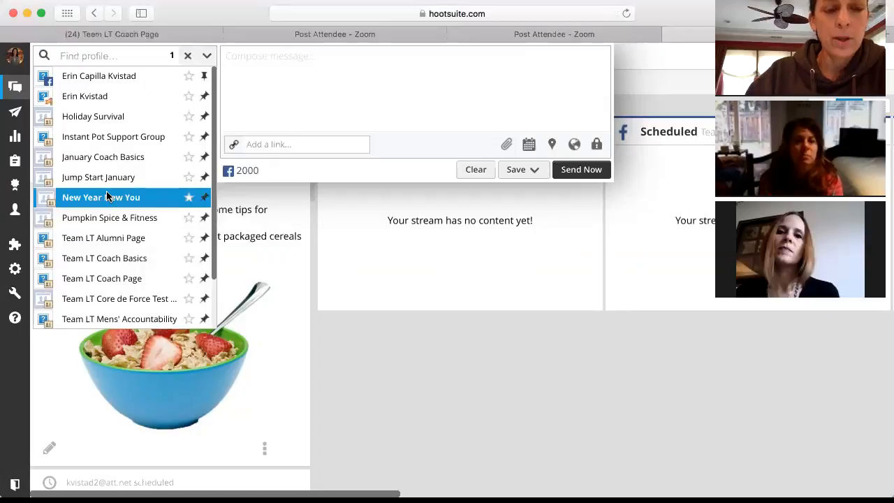
click(280, 104)
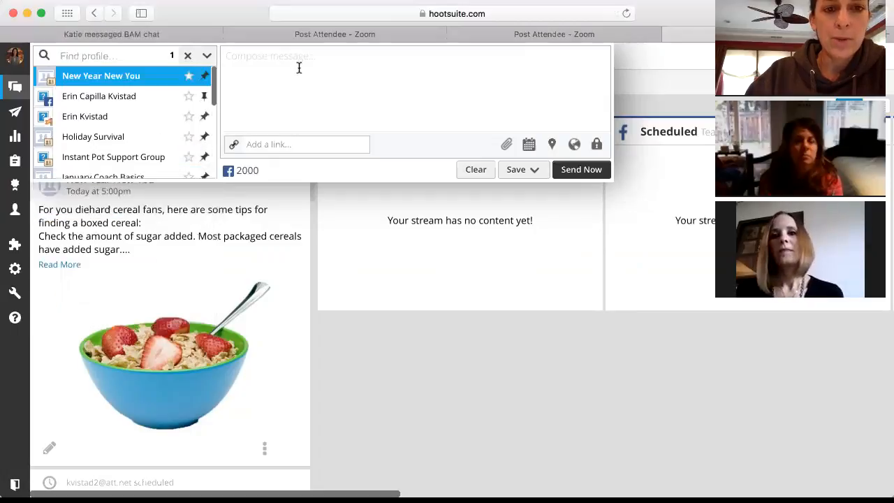
Step: Write 'Test test test' as the draft message and open the media attachment area below it
click(307, 61)
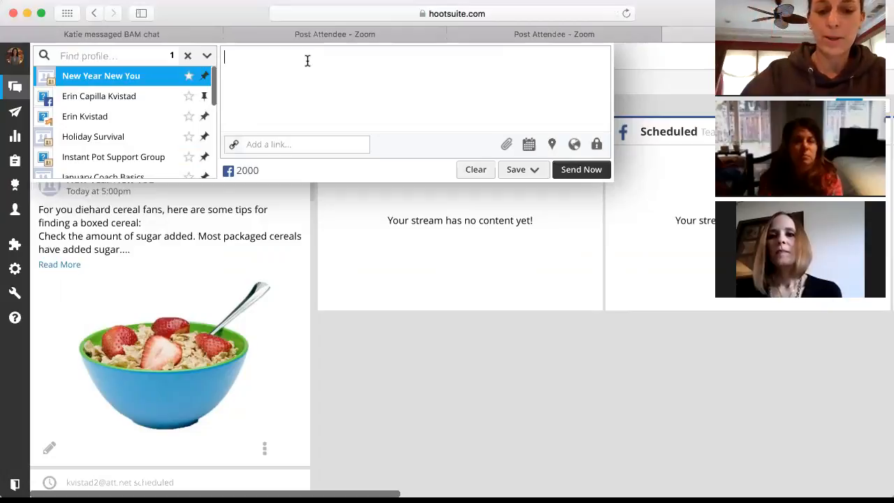
text(Test )
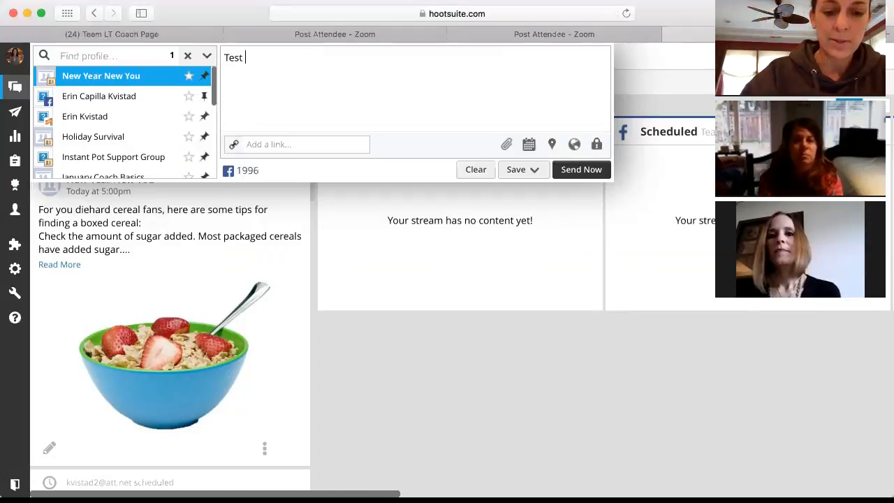
text(testt)
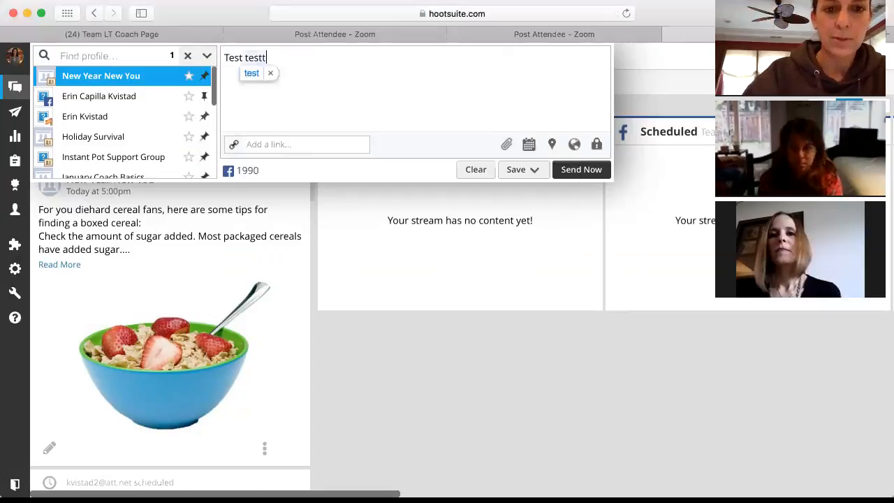
key(BackSpace)
text(test)
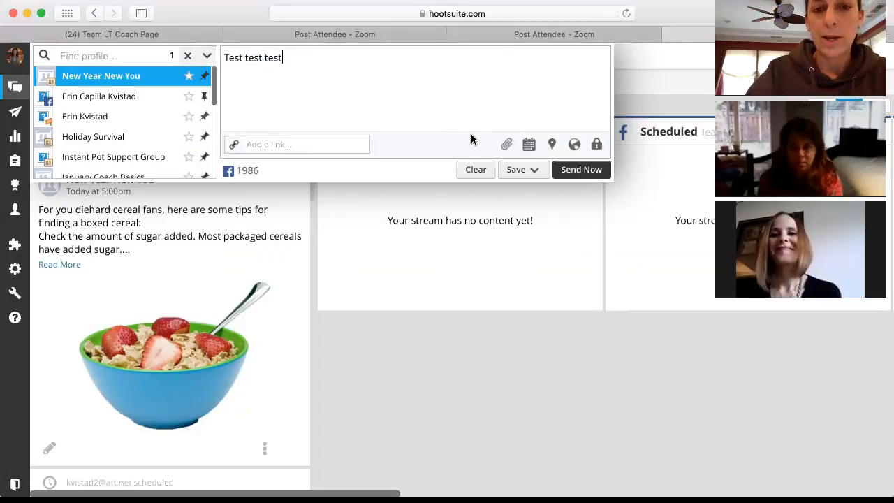
click(507, 144)
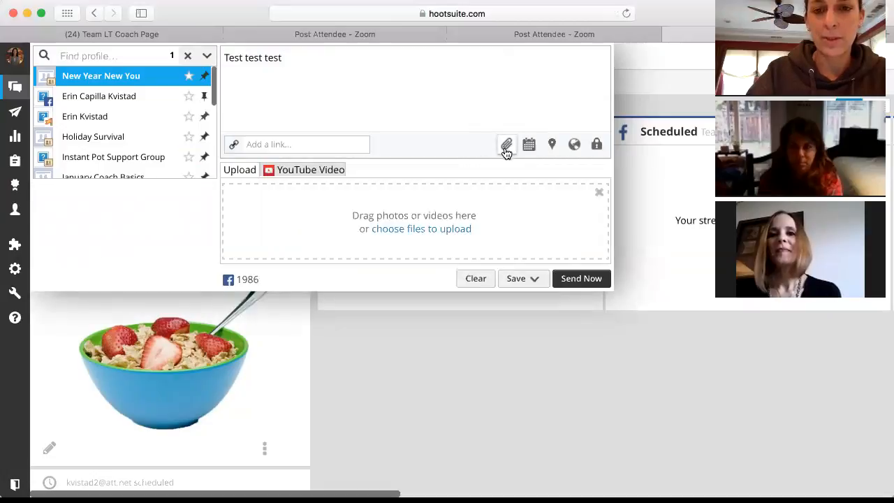
Step: Attach the 'Me too, it happens' quote image from Downloads to the Test test test draft
click(392, 229)
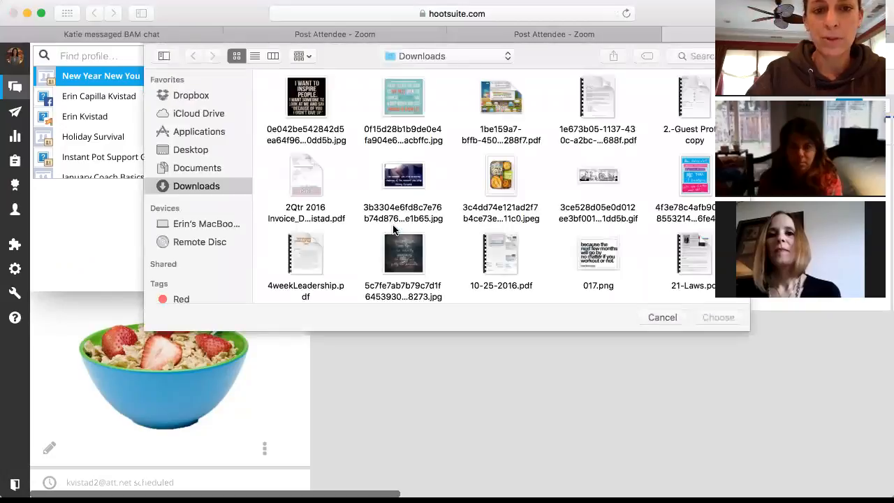
click(704, 171)
click(718, 316)
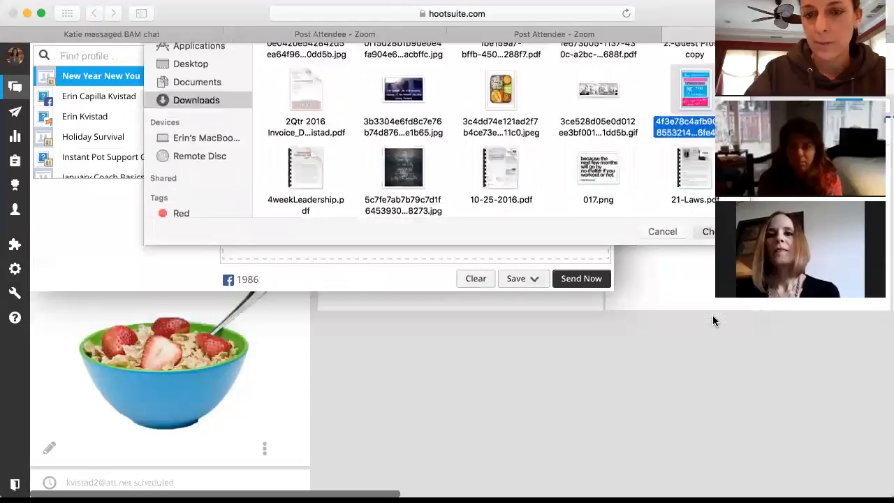
click(712, 320)
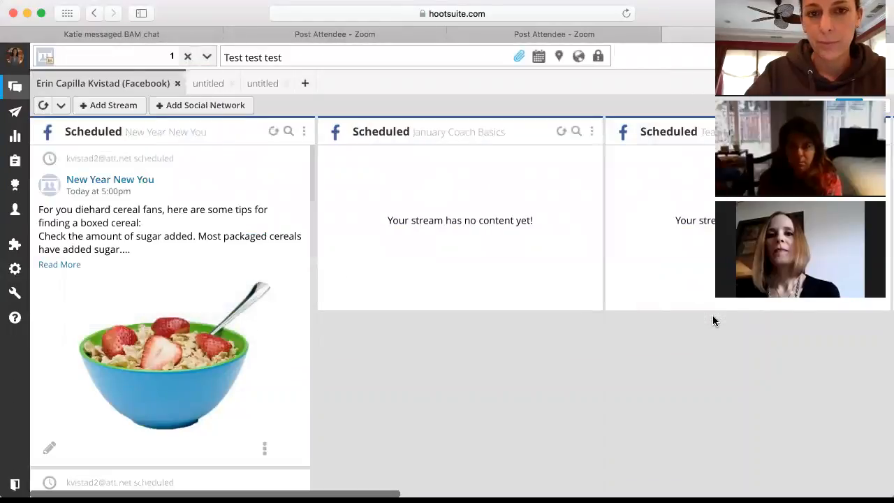
click(492, 56)
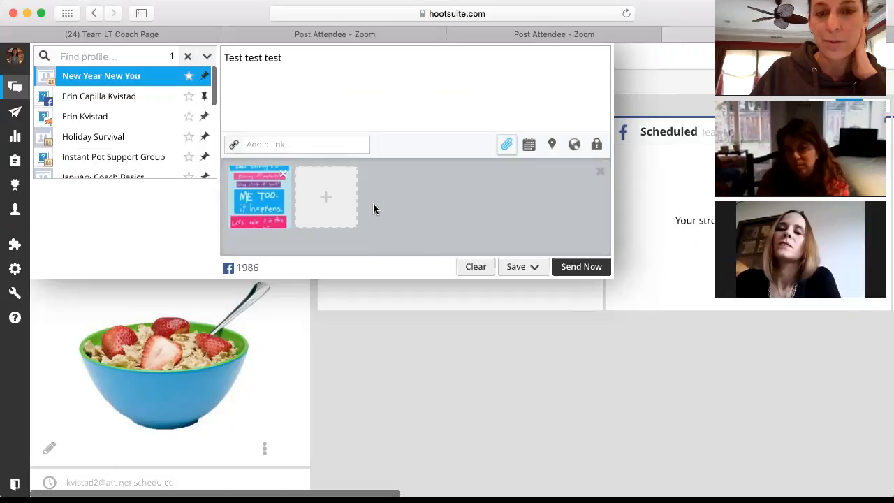
Step: Remove the attached quote image from the draft
click(283, 174)
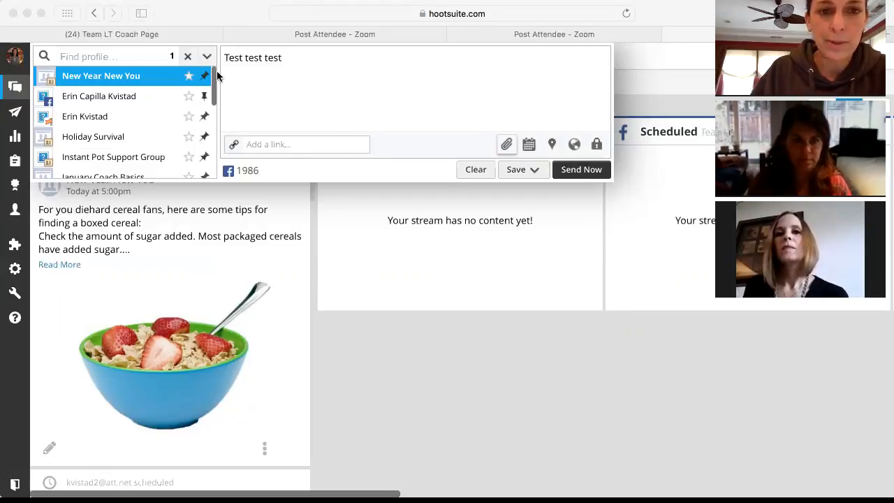
Step: Replace the 'Test test test' text with the pasted third-week article message
click(287, 58)
drag(283, 58, 218, 58)
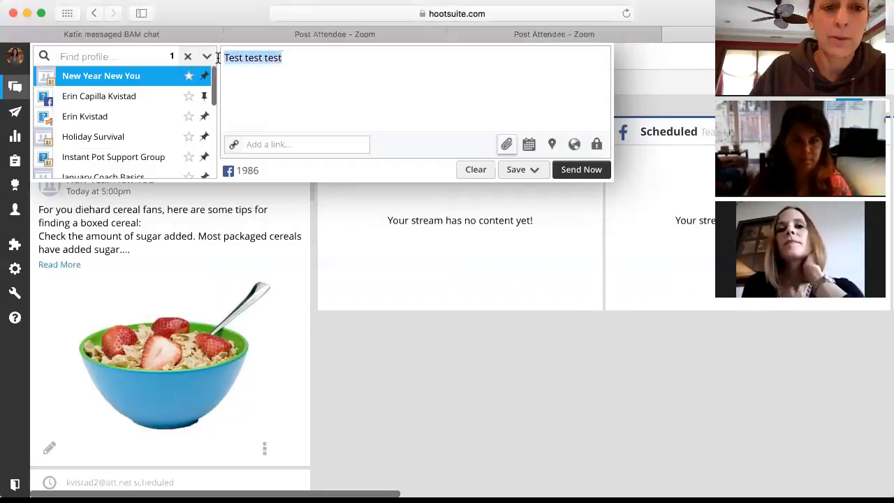
key(BackSpace)
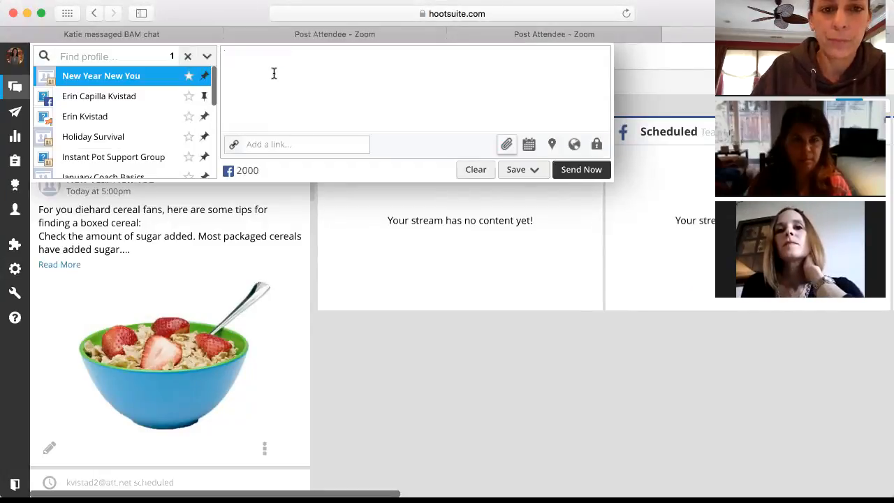
right_click(278, 67)
click(290, 106)
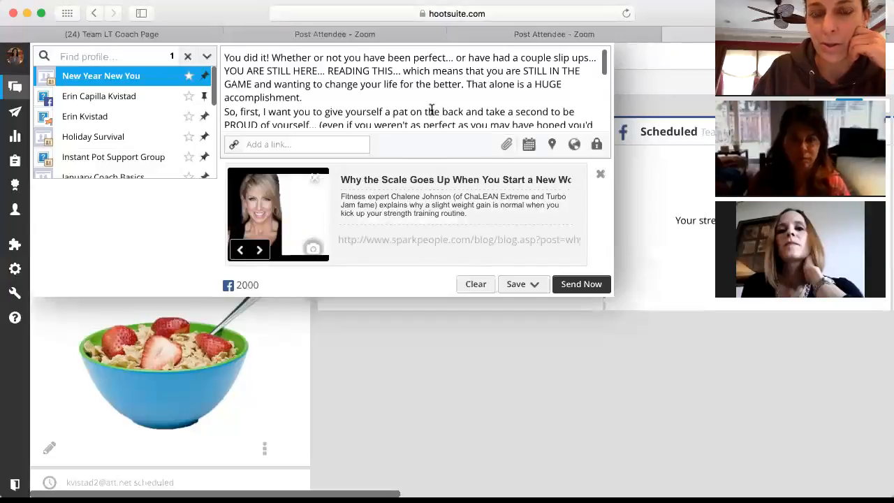
Step: Insert a blank line before the SparkPeople link and remove its link preview card
scroll(433, 111, down, 5)
scroll(432, 101, down, 4)
click(392, 95)
key(Return)
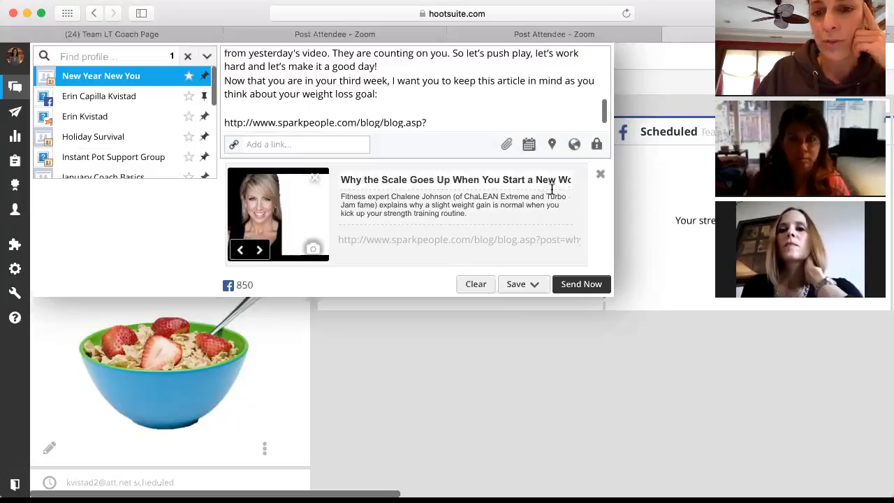
click(602, 176)
scroll(521, 116, down, 1)
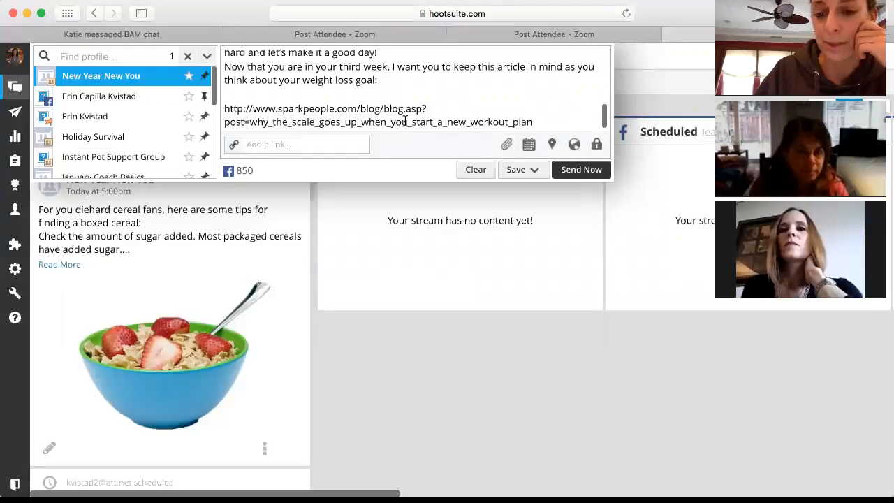
Step: Open the file chooser for attaching an image to the article post
click(507, 145)
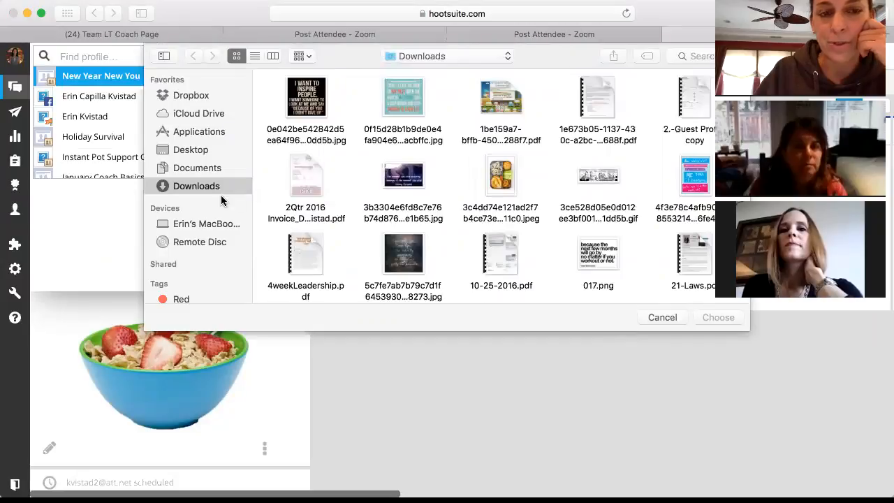
click(201, 97)
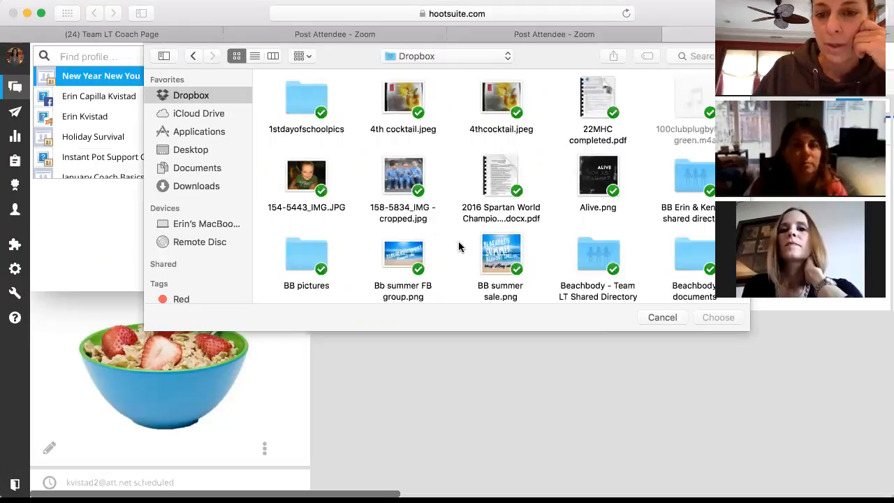
Step: Navigate through Beachbody - Team LT Shared Directory and challenge group scripts to CG Script pics
scroll(459, 245, down, 2)
double_click(593, 222)
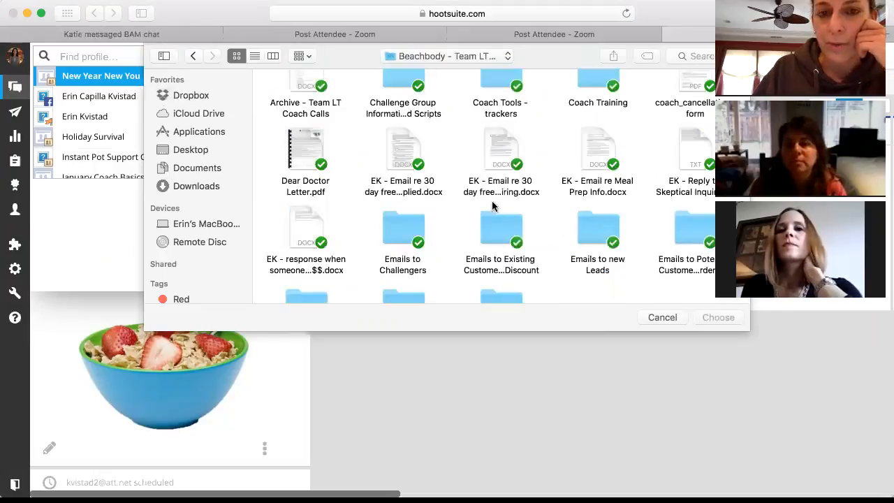
scroll(489, 174, up, 2)
click(404, 103)
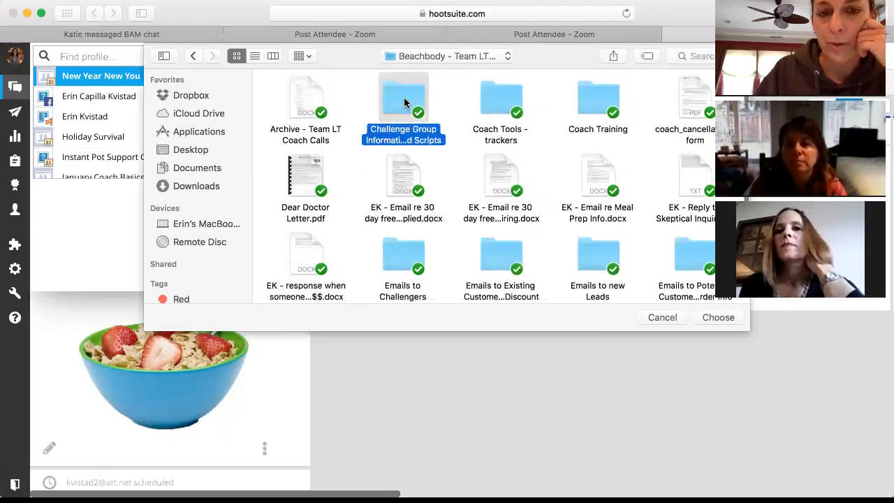
double_click(404, 103)
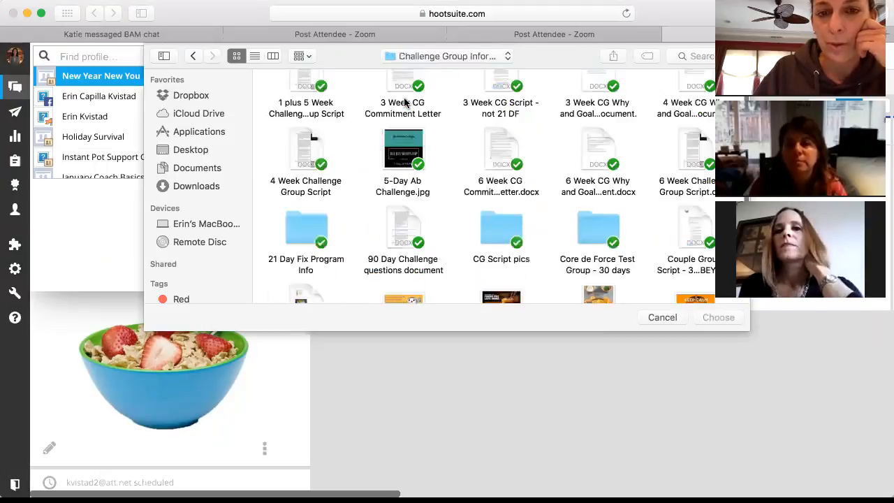
double_click(497, 235)
Step: Select wk3inspire.jpg and attach it to the article post
scroll(496, 236, down, 2)
scroll(497, 236, down, 10)
scroll(497, 235, down, 5)
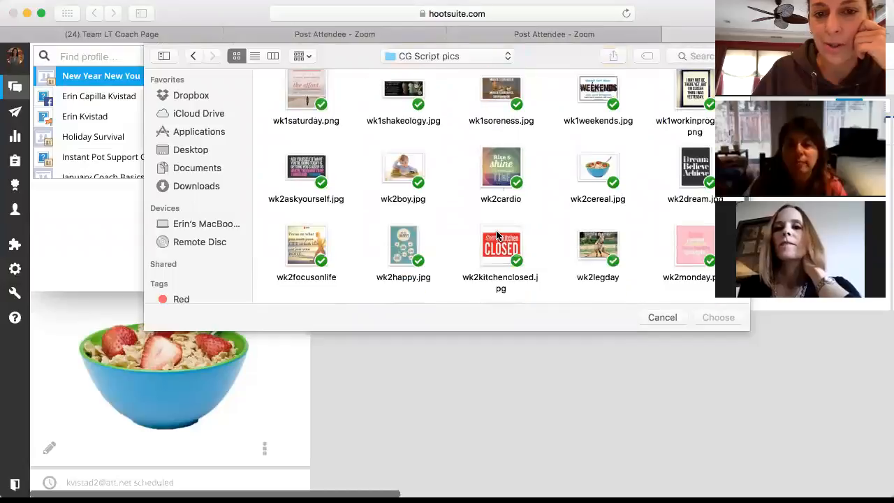
scroll(497, 235, down, 1)
scroll(570, 243, down, 3)
scroll(571, 243, down, 5)
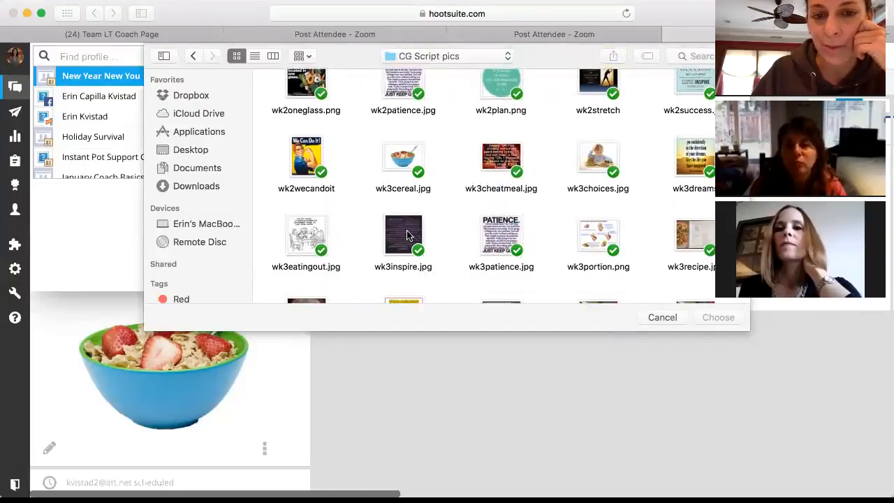
click(396, 238)
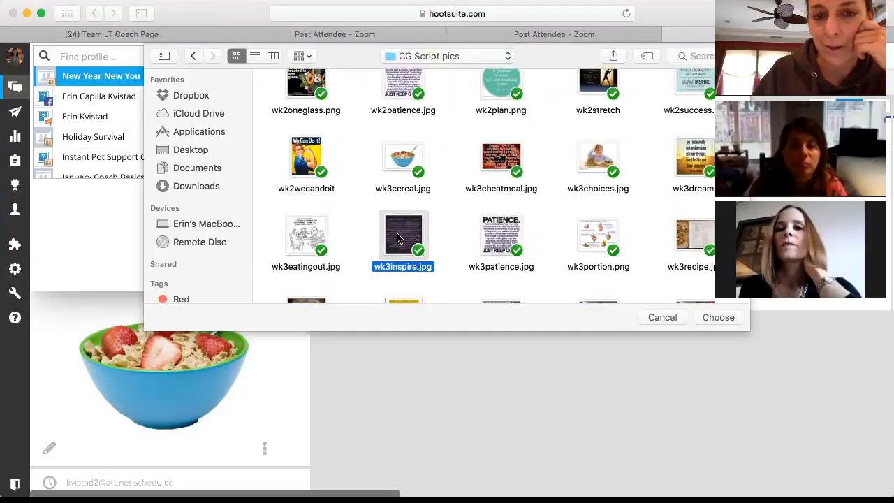
click(718, 318)
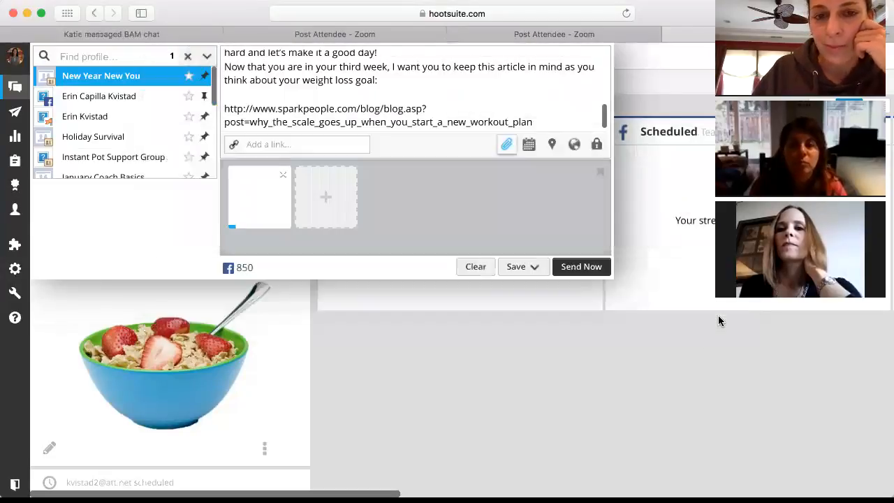
Step: Confirm the wk3inspire.jpg attachment, expand the full draft, and bring up its scheduling options
click(719, 319)
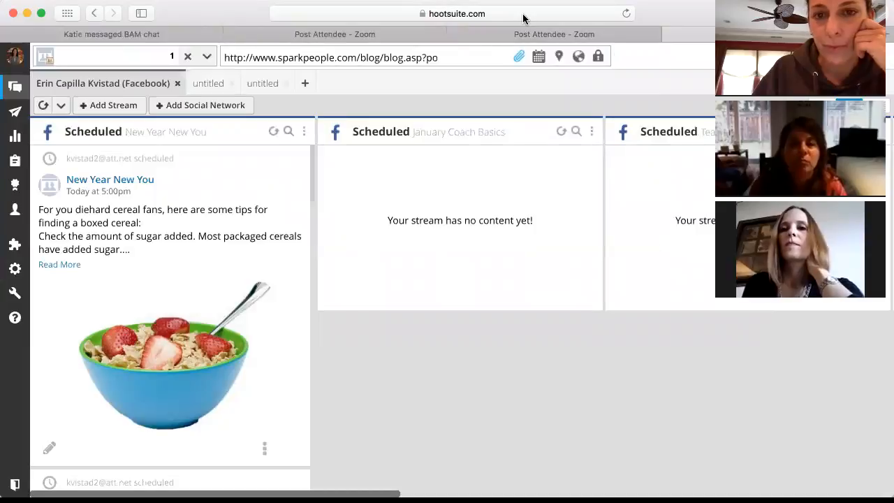
click(478, 56)
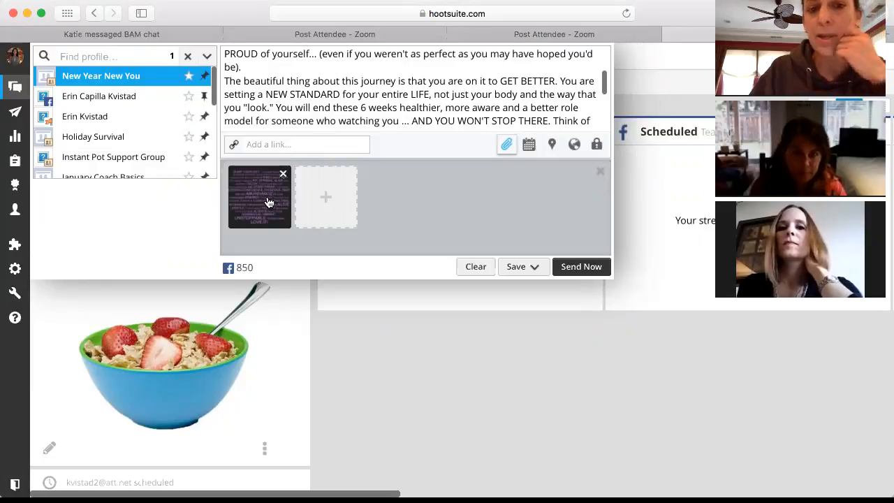
click(530, 150)
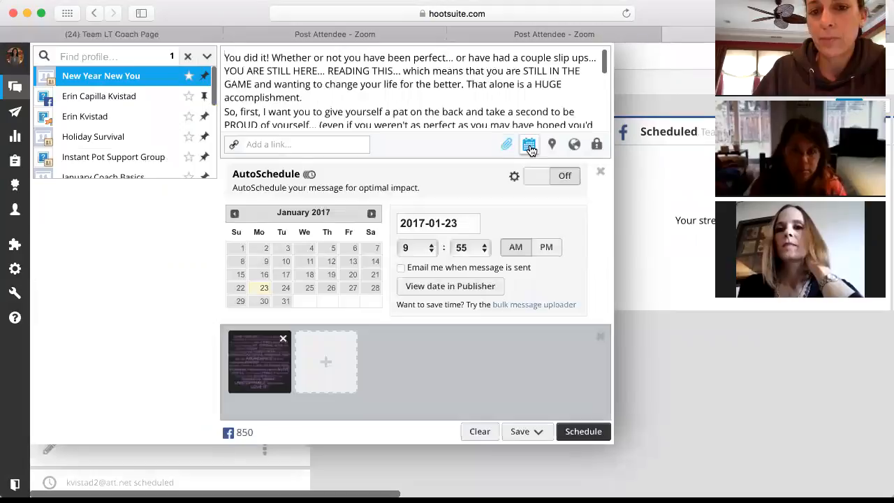
Step: Set the post's schedule to 2017-01-30, hour 5, minutes 00 AM
click(262, 303)
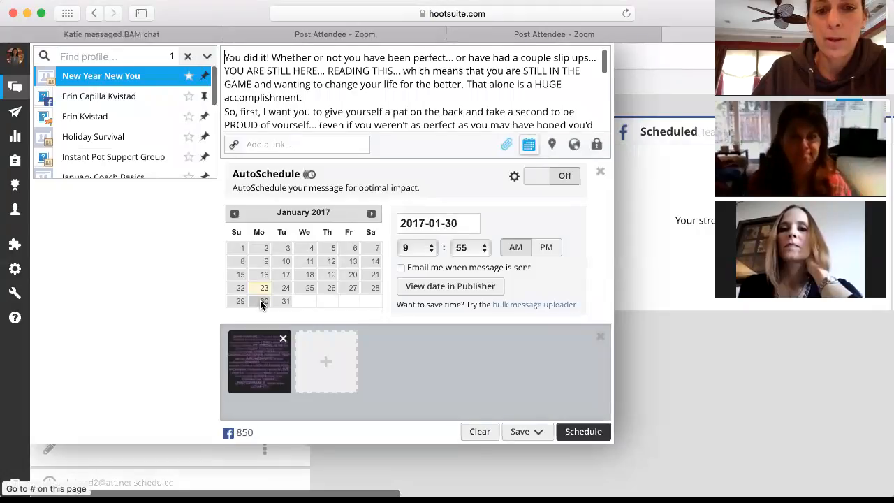
click(431, 252)
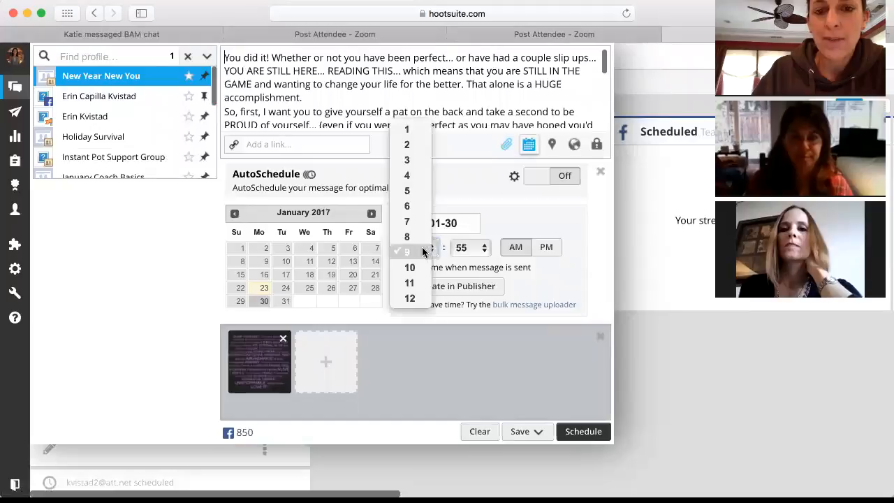
click(409, 193)
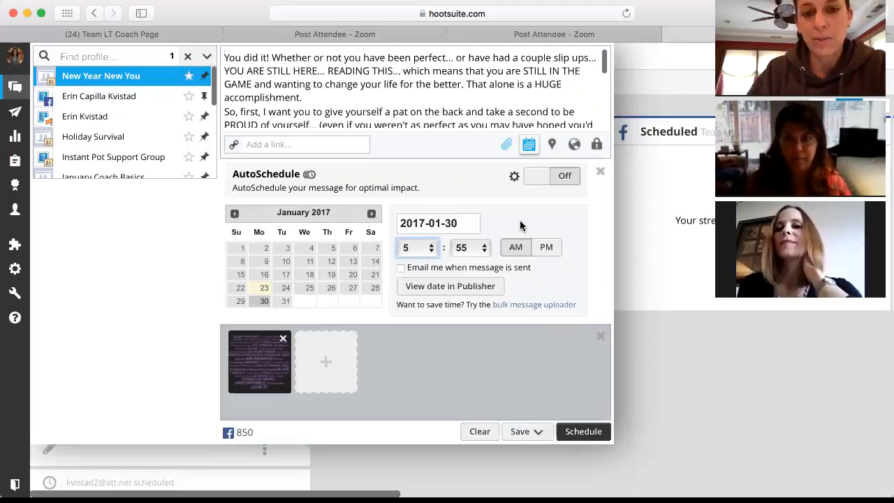
click(486, 250)
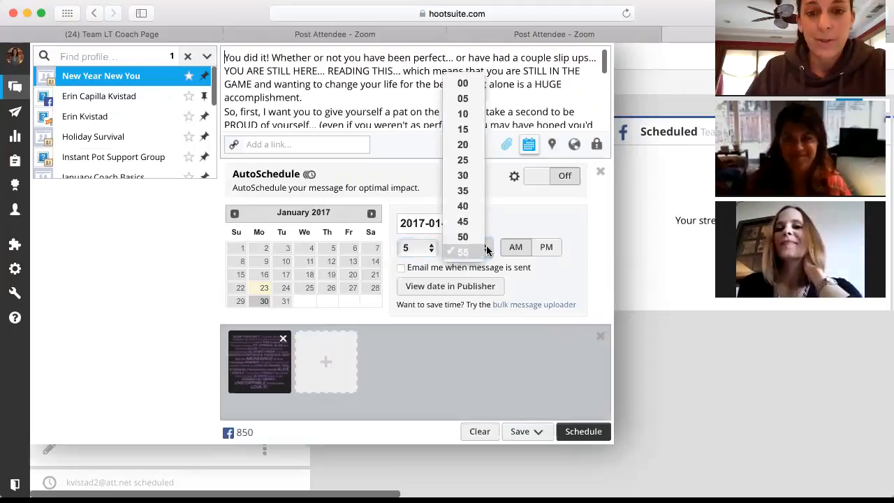
click(461, 87)
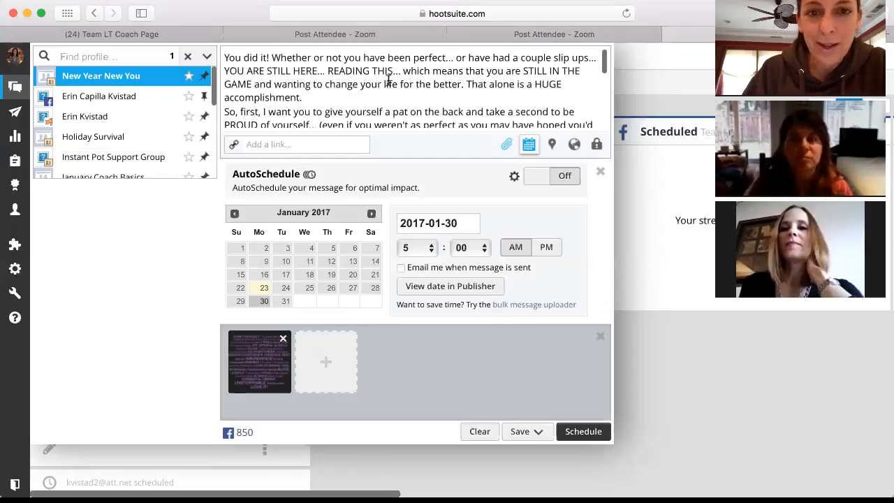
scroll(389, 80, down, 3)
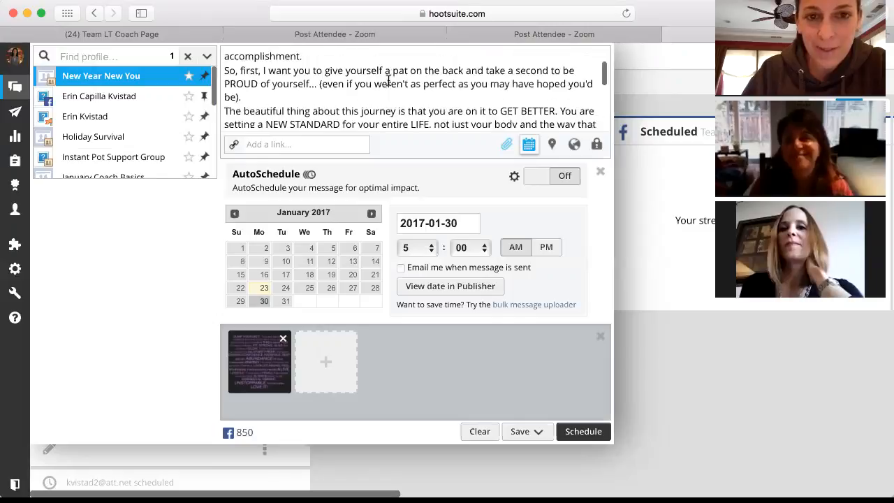
scroll(422, 102, down, 1)
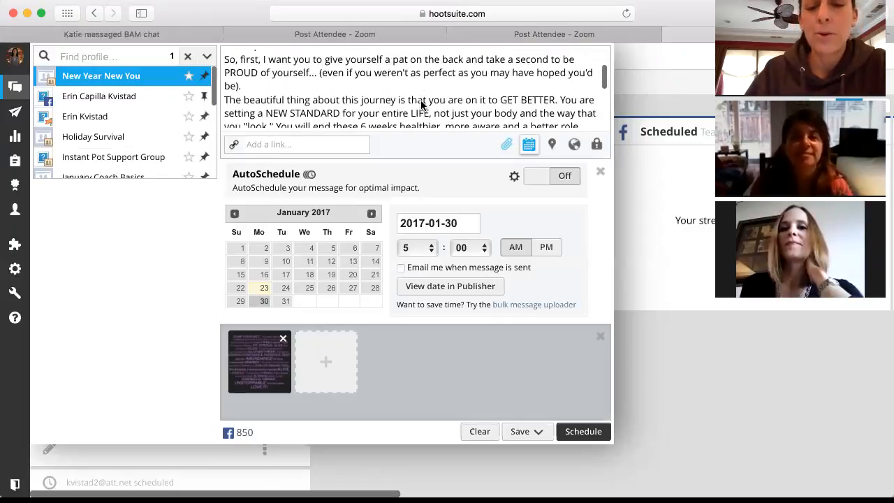
scroll(422, 103, down, 4)
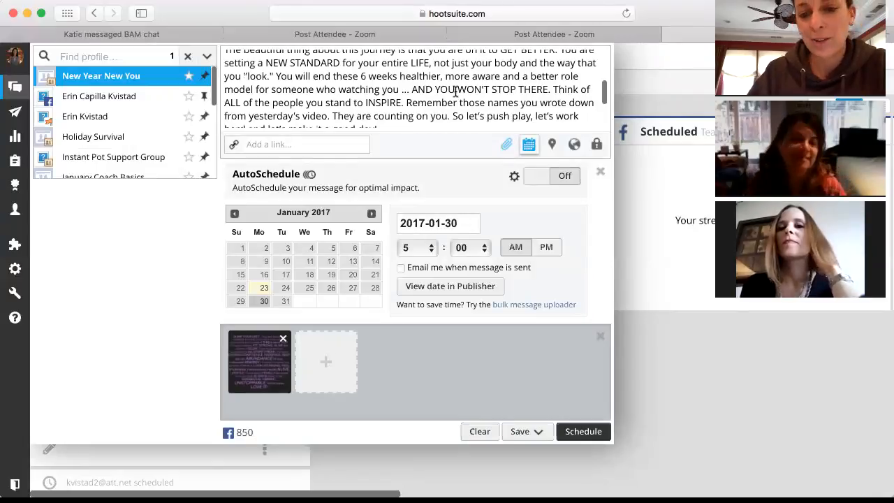
scroll(432, 109, down, 5)
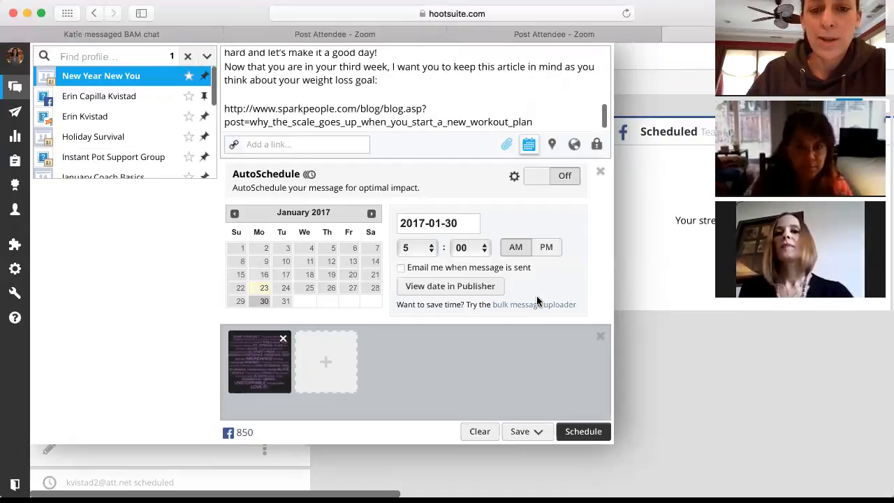
Step: Schedule the article post, closing the composer and returning to the Scheduled streams
click(582, 433)
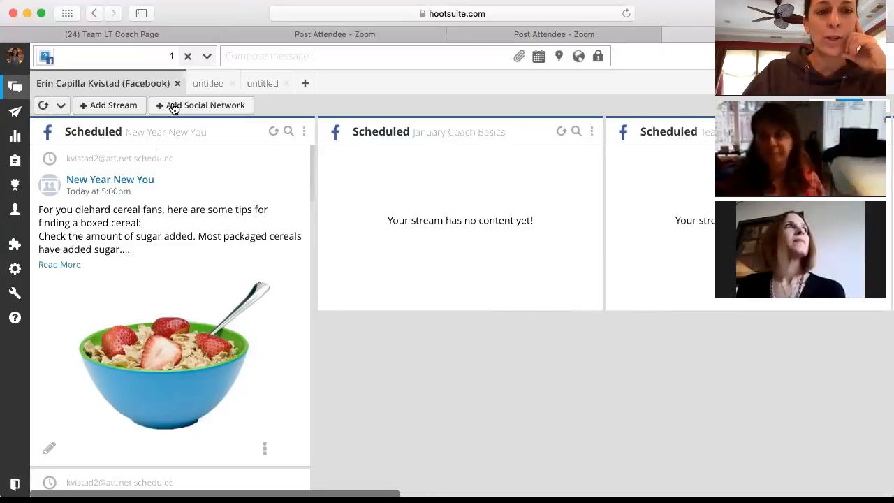
Step: Find the Jan 30, 5:00 AM post in the New Year New You stream and open it for editing
scroll(158, 199, down, 15)
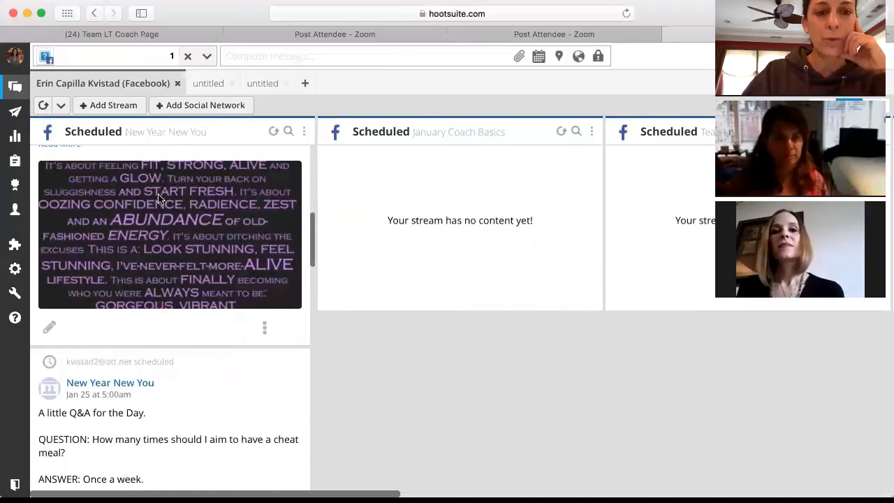
scroll(158, 199, down, 10)
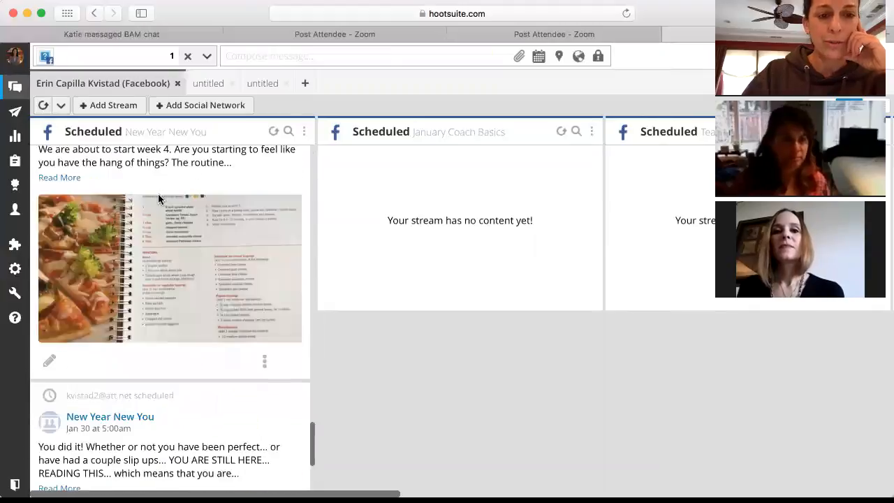
scroll(159, 196, up, 1)
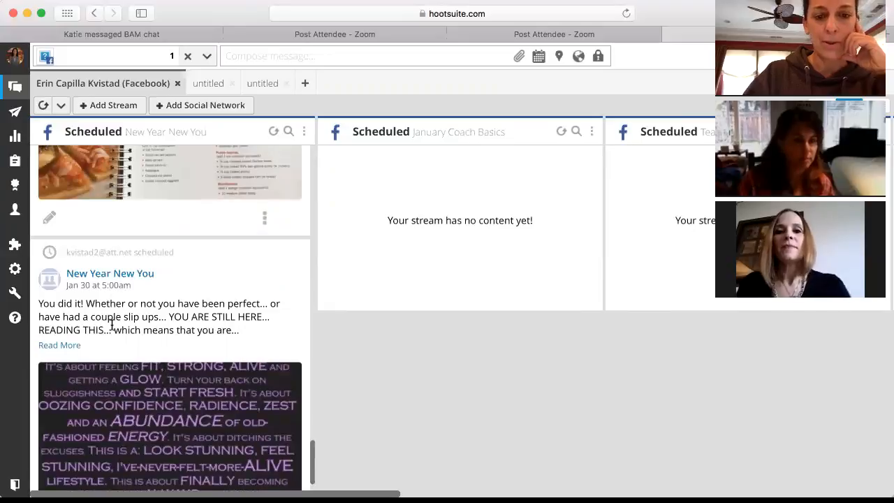
scroll(110, 322, down, 1)
scroll(110, 324, down, 2)
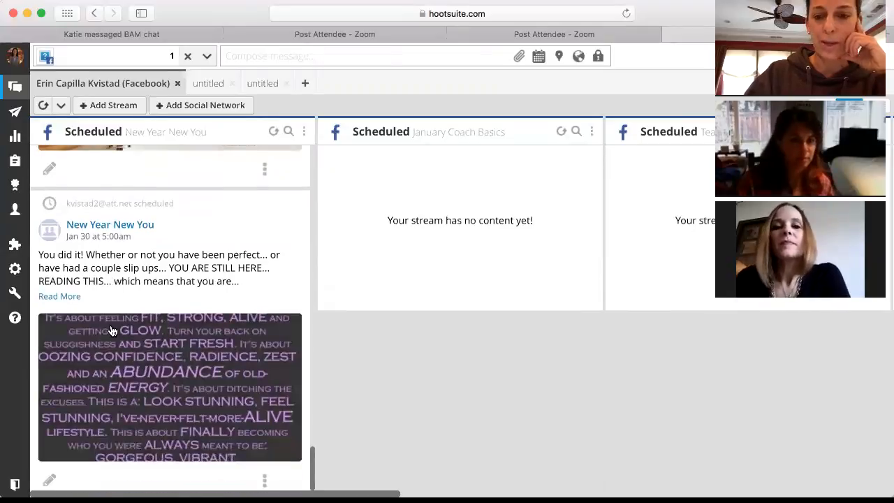
scroll(112, 331, up, 3)
scroll(112, 331, down, 1)
scroll(113, 331, up, 2)
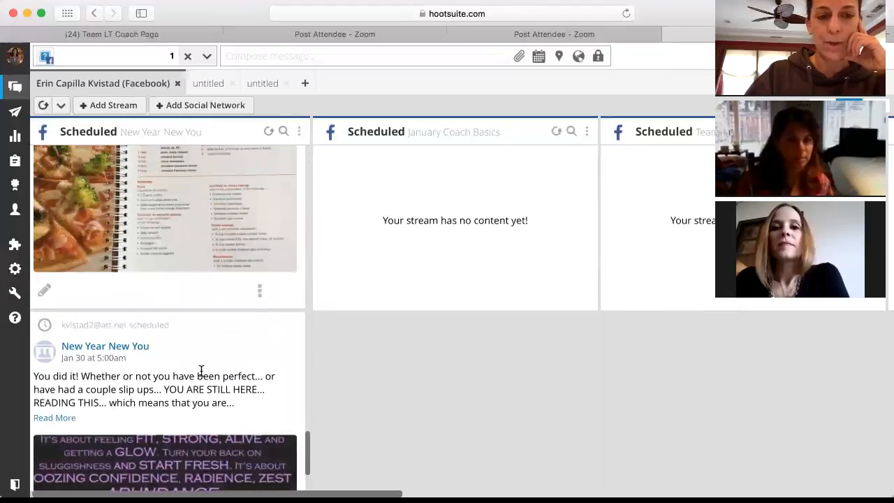
scroll(200, 369, down, 2)
scroll(201, 375, up, 20)
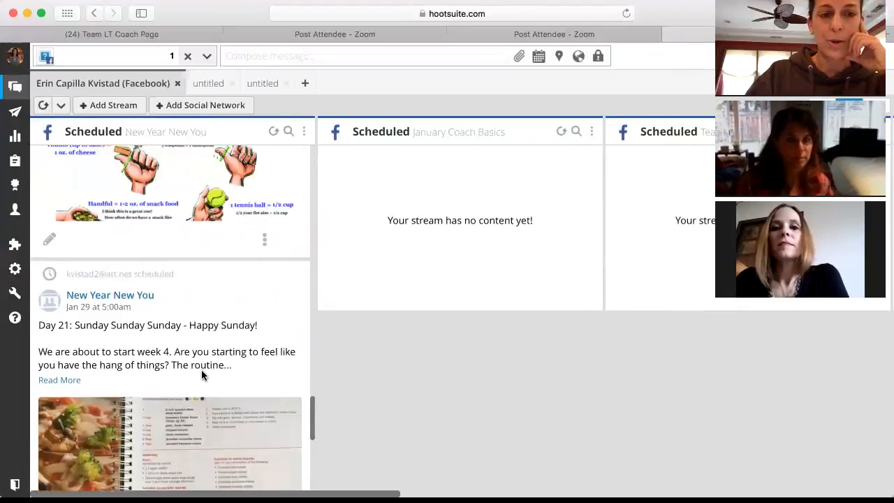
scroll(202, 375, up, 14)
scroll(201, 375, down, 20)
scroll(202, 376, down, 10)
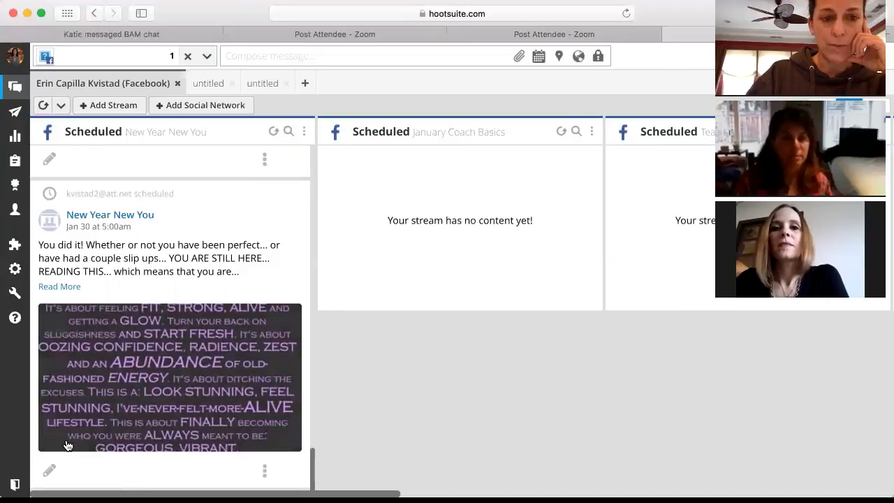
click(50, 470)
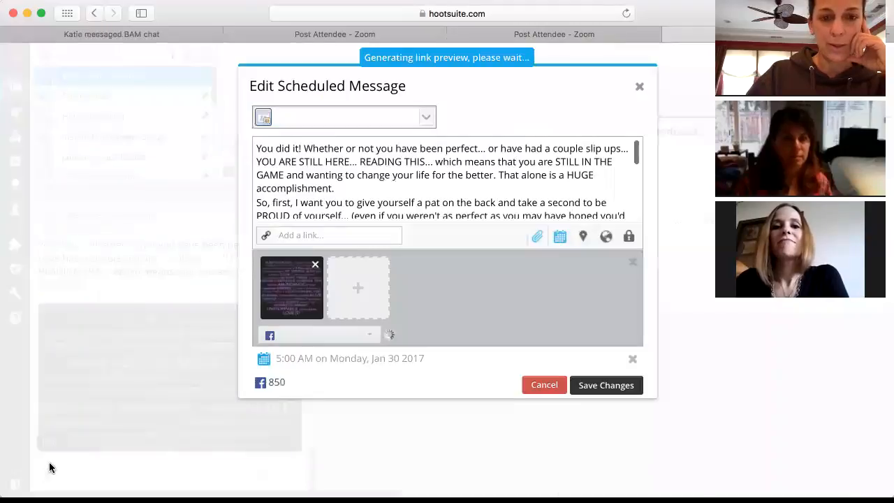
Step: Close the edit window unchanged, then permanently delete the Jan 30 "You did it!" post
click(639, 87)
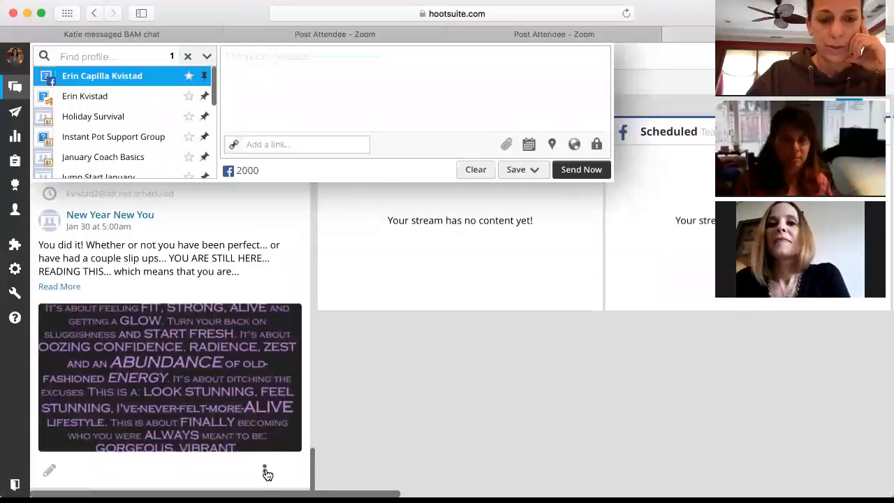
click(265, 471)
click(241, 474)
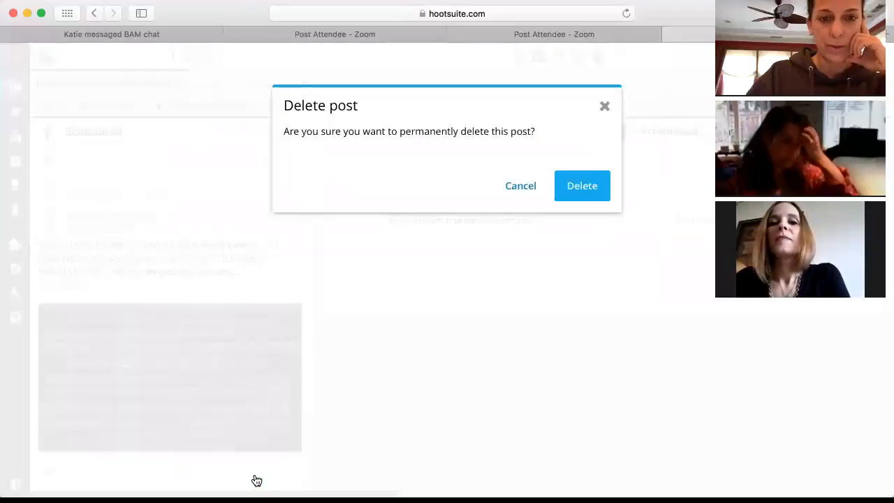
click(580, 194)
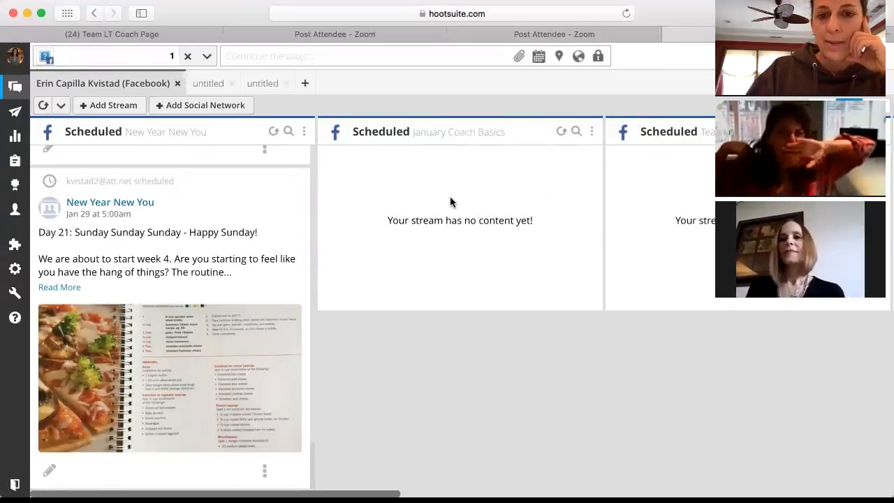
Step: Start a fresh post in the composer, showing profiles like Holiday Survival and January Coach Basics
scroll(450, 200, right, 5)
scroll(450, 202, right, 5)
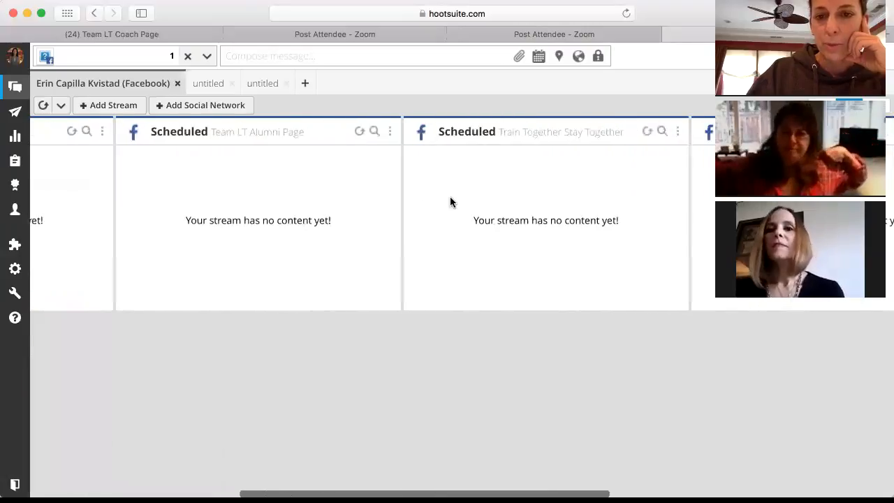
scroll(450, 202, left, 3)
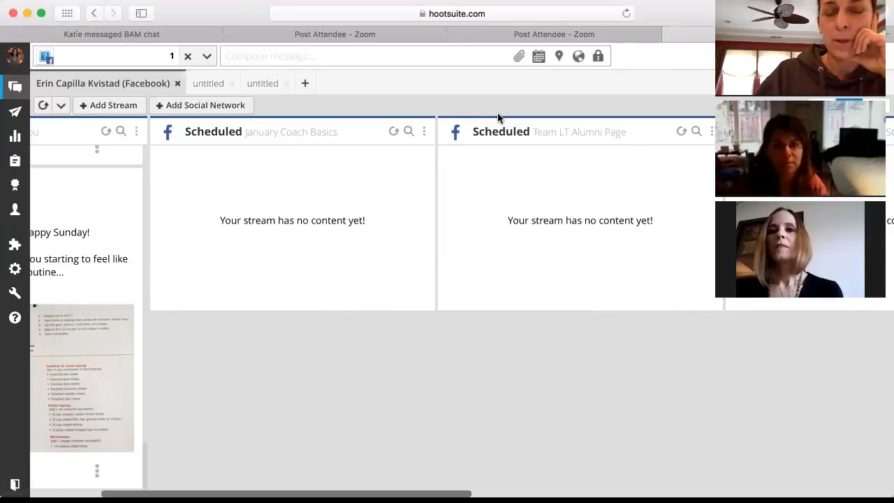
click(207, 56)
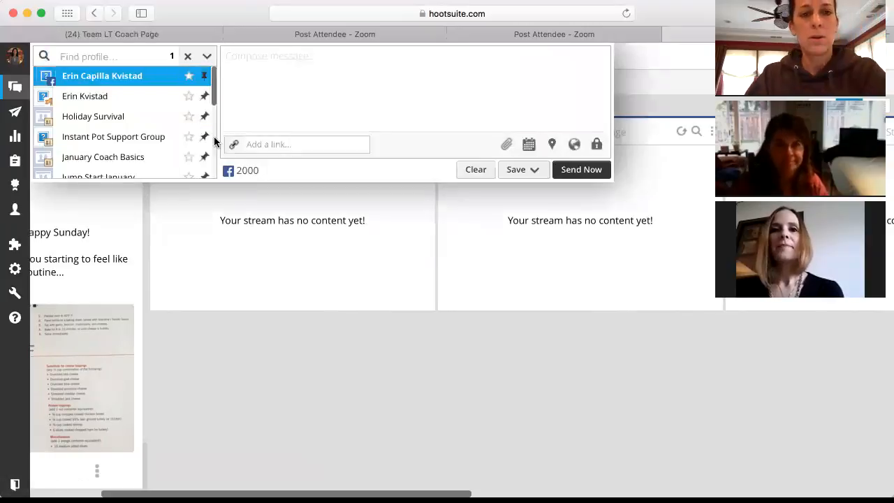